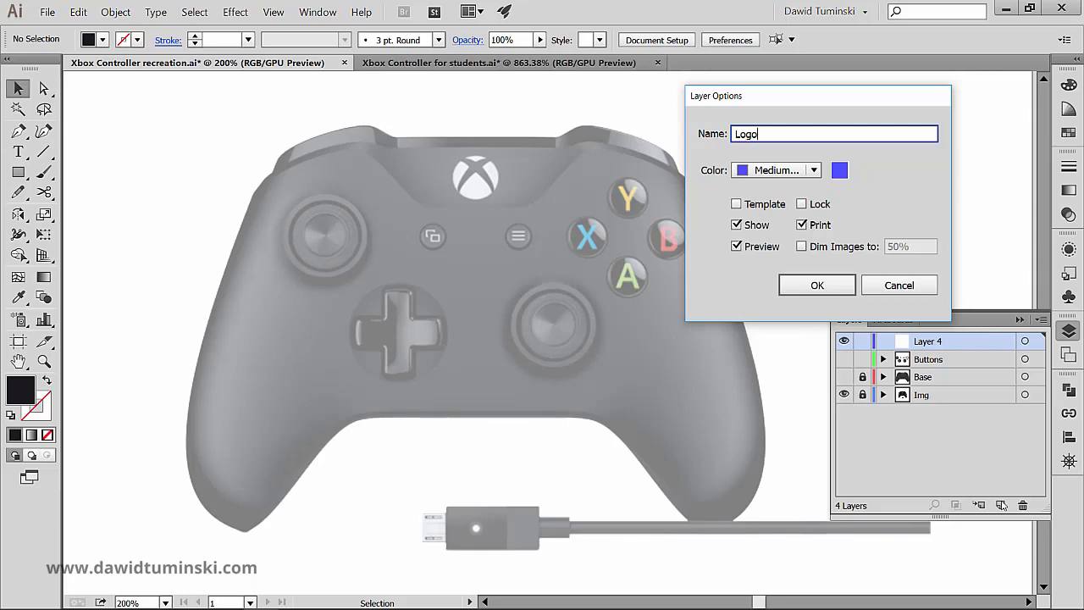
Step: Name the new layer Logo and make sure it is the active layer for tracing the controller's logo
{"action": "key", "text": "Return"}
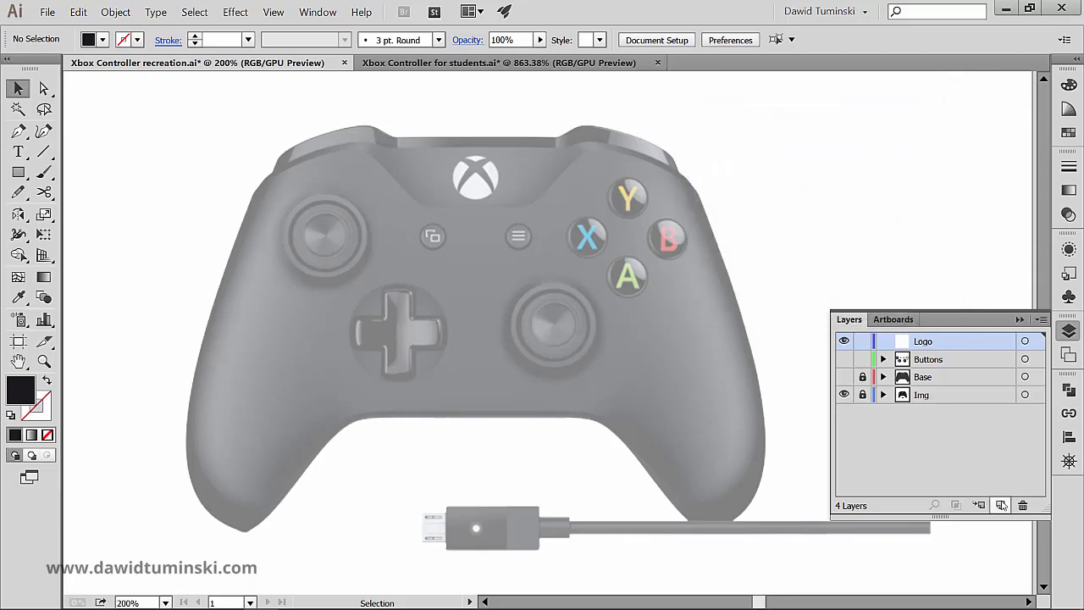
{"action": "left_click", "coordinate": [1019, 319]}
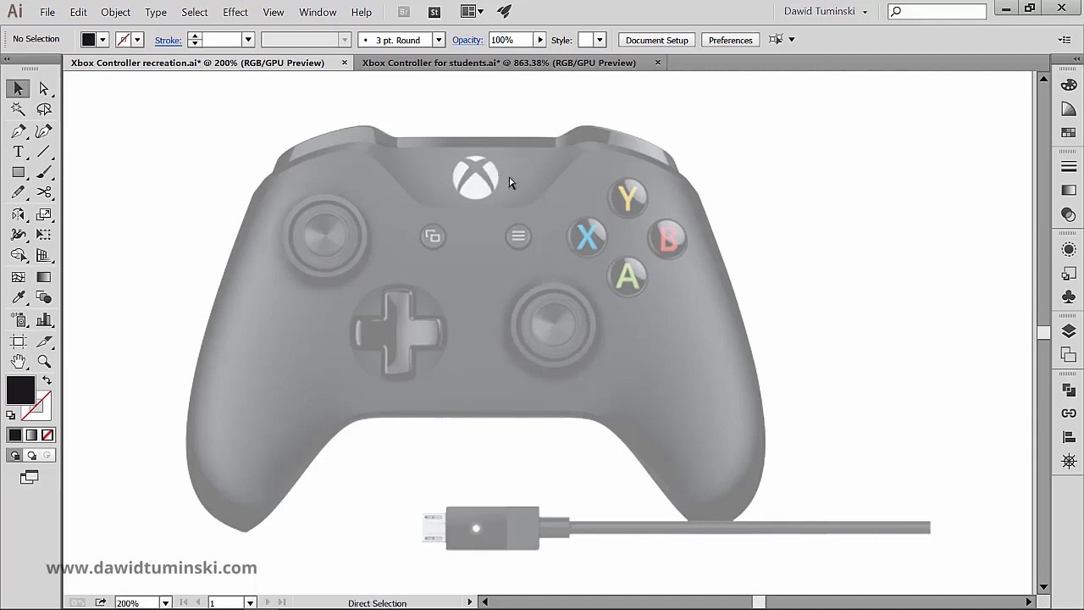
{"action": "key", "text": "ctrl+space"}
{"action": "left_click_drag", "start_coordinate": [482, 169], "coordinate": [545, 203]}
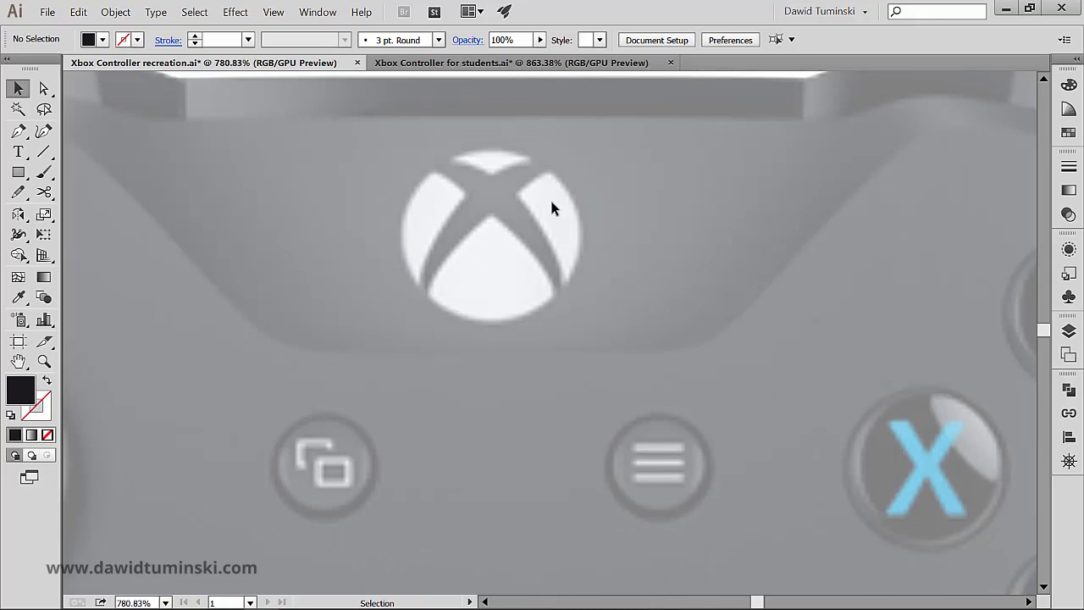
{"action": "left_click", "coordinate": [1068, 330]}
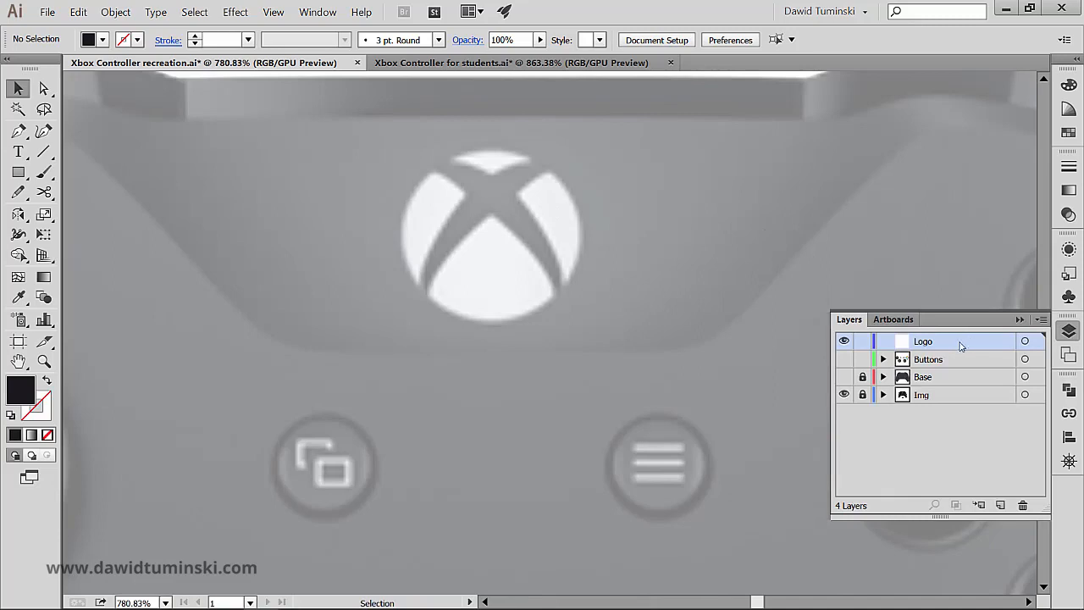
{"action": "left_click", "coordinate": [1019, 320]}
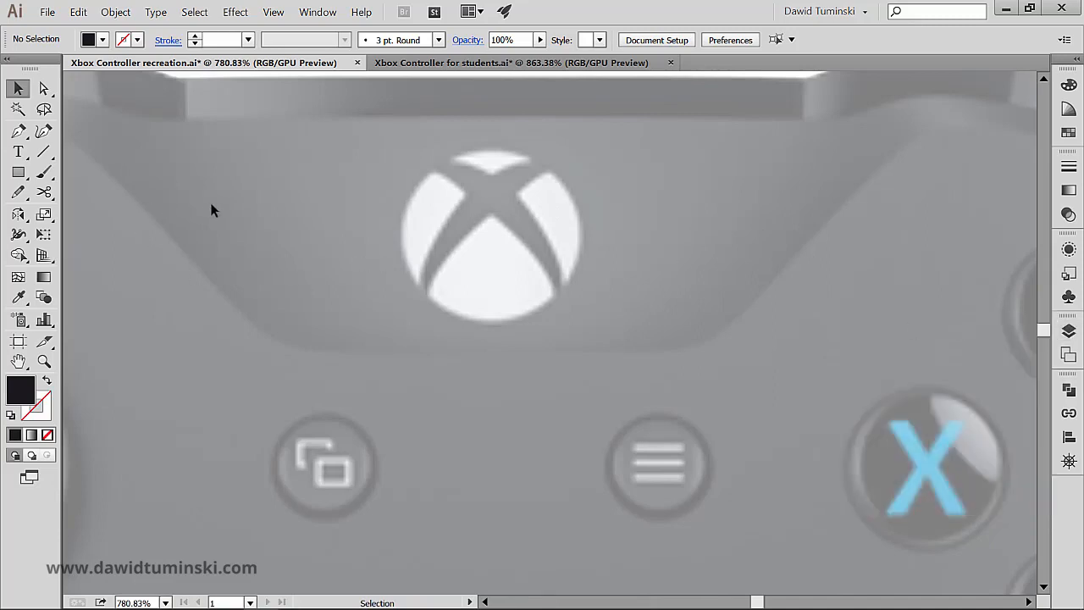
Step: Draw a circle from the centre of the Xbox logo to its rim, with no fill and a 1 pt black stroke
{"action": "key", "text": "l"}
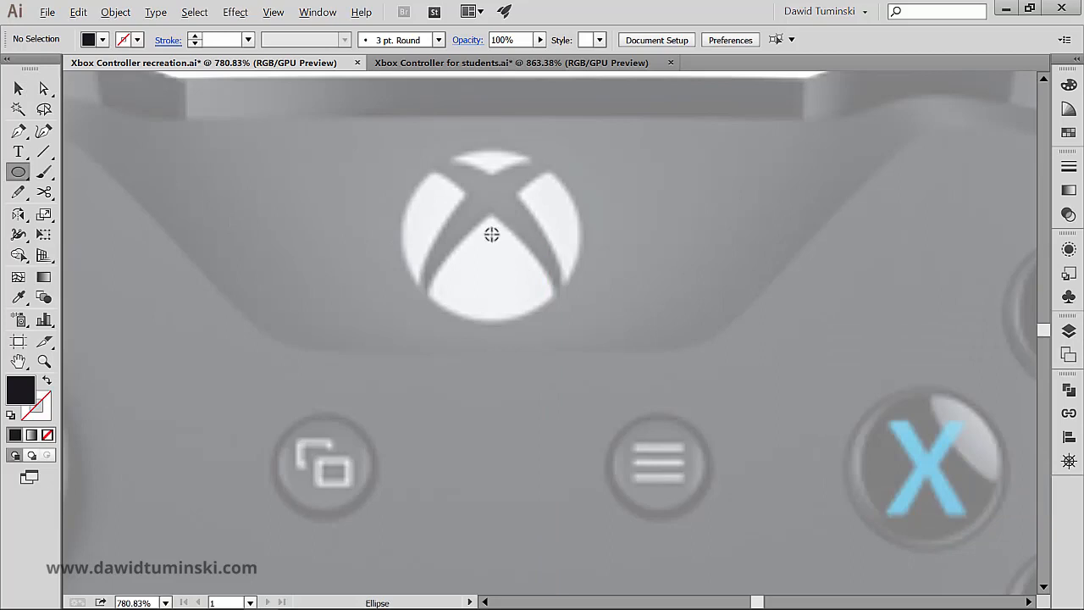
{"action": "left_click_drag", "start_coordinate": [490, 236], "coordinate": [579, 287]}
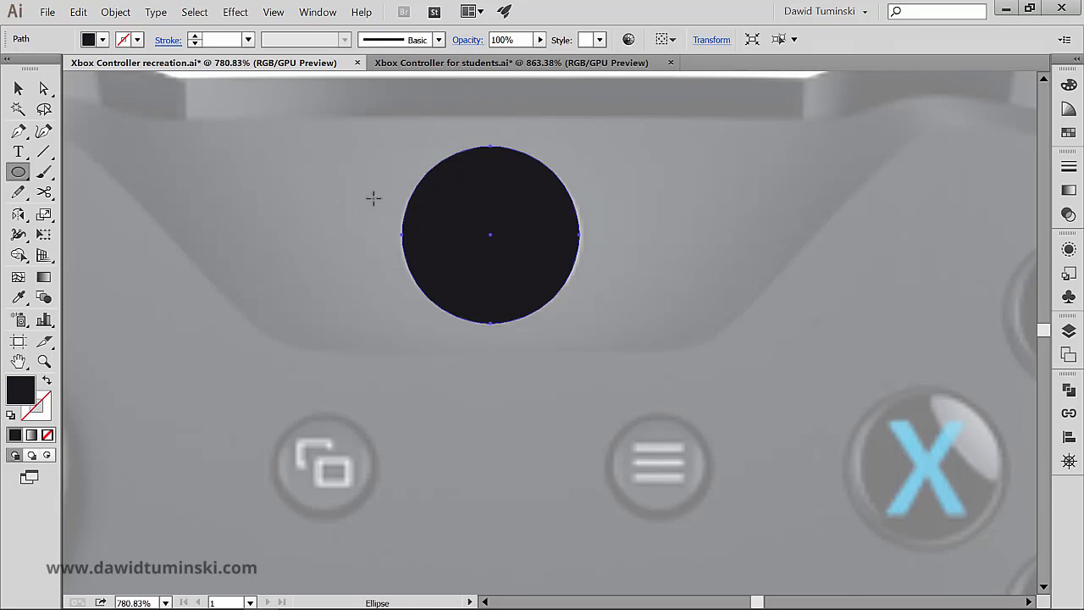
{"action": "key", "text": "shift+x"}
{"action": "key", "text": "v"}
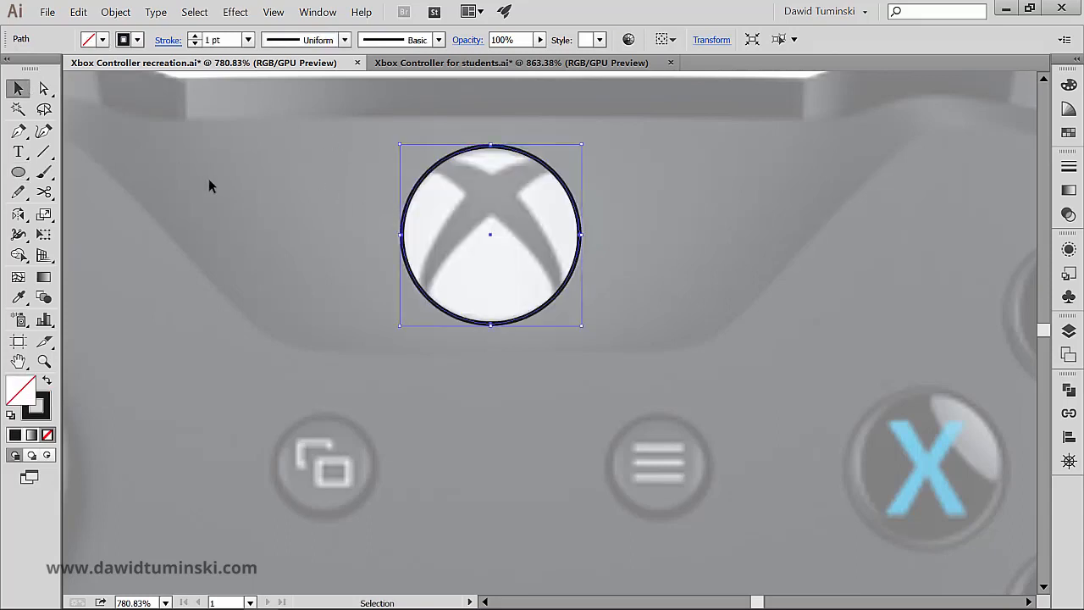
{"action": "left_click", "coordinate": [212, 183]}
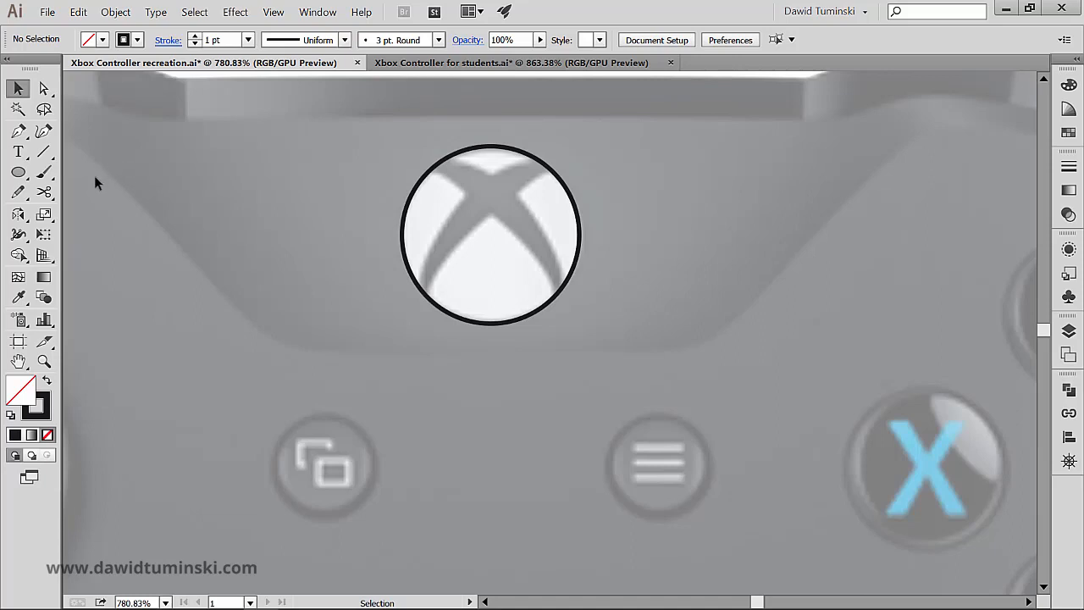
Step: Draw an arc from just below the logo's lower-right rim to beyond its upper left, following one diagonal of the X
{"action": "left_click", "coordinate": [50, 151]}
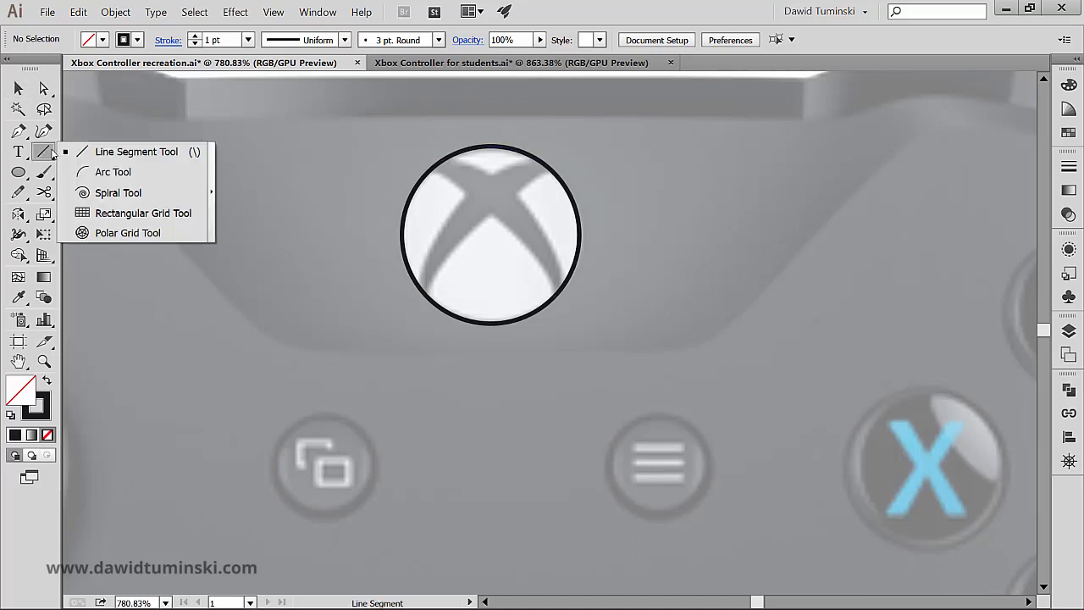
{"action": "left_click", "coordinate": [120, 174]}
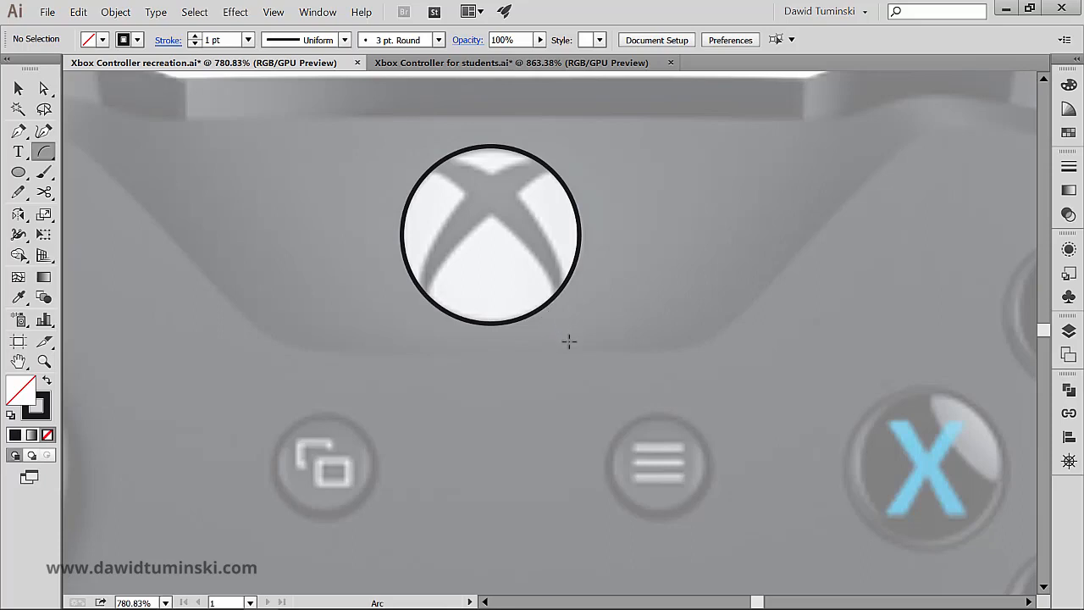
{"action": "left_click_drag", "start_coordinate": [570, 341], "coordinate": [329, 139]}
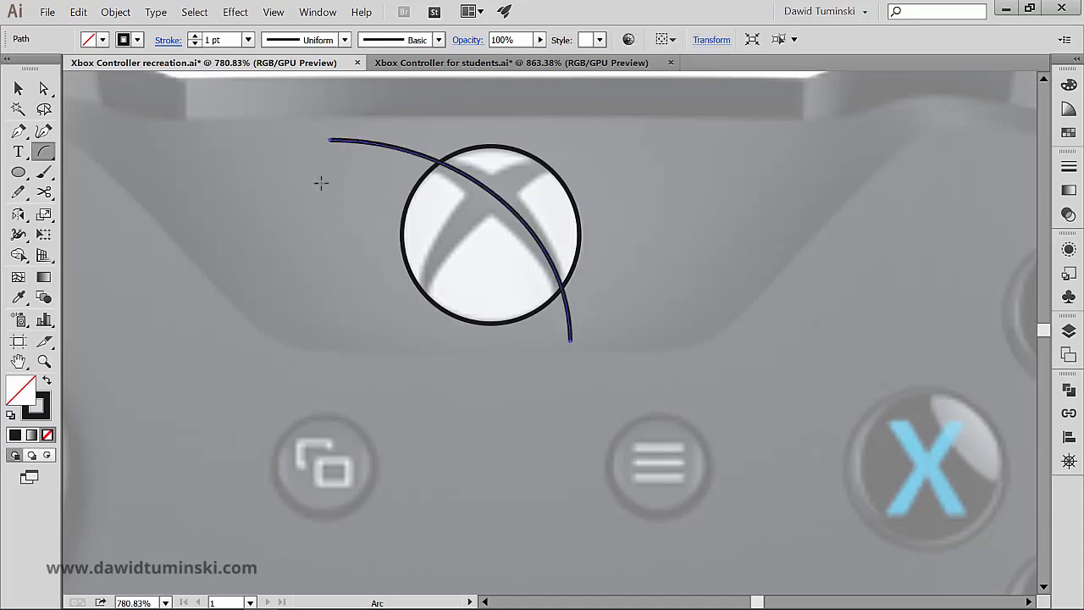
Step: Shift the arc's lower anchor point slightly left to X 484.382 px so the curve matches the X stroke
{"action": "left_click", "coordinate": [44, 88]}
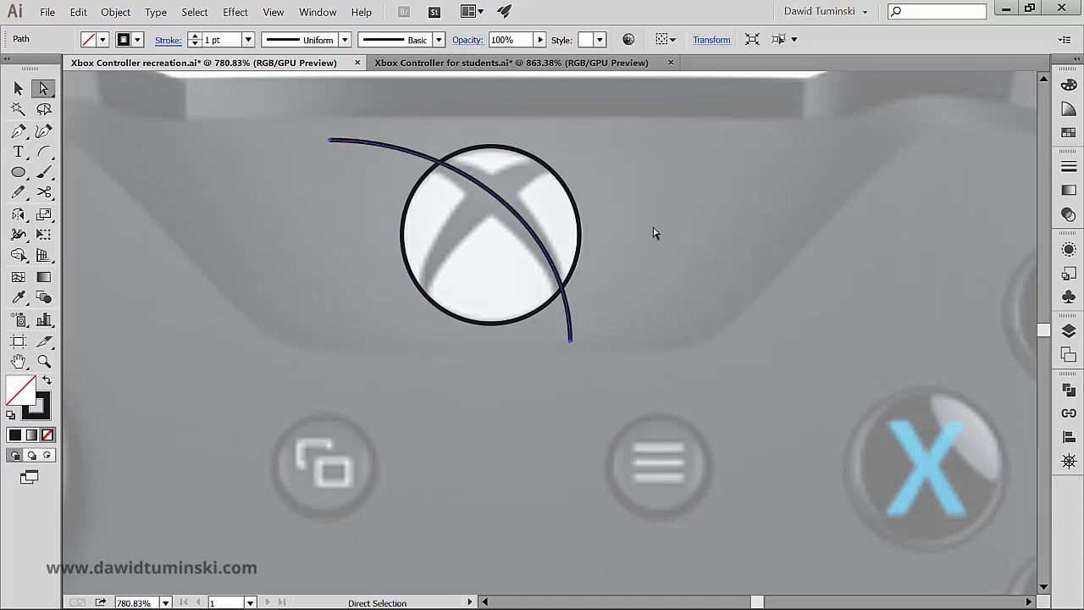
{"action": "left_click", "coordinate": [570, 341]}
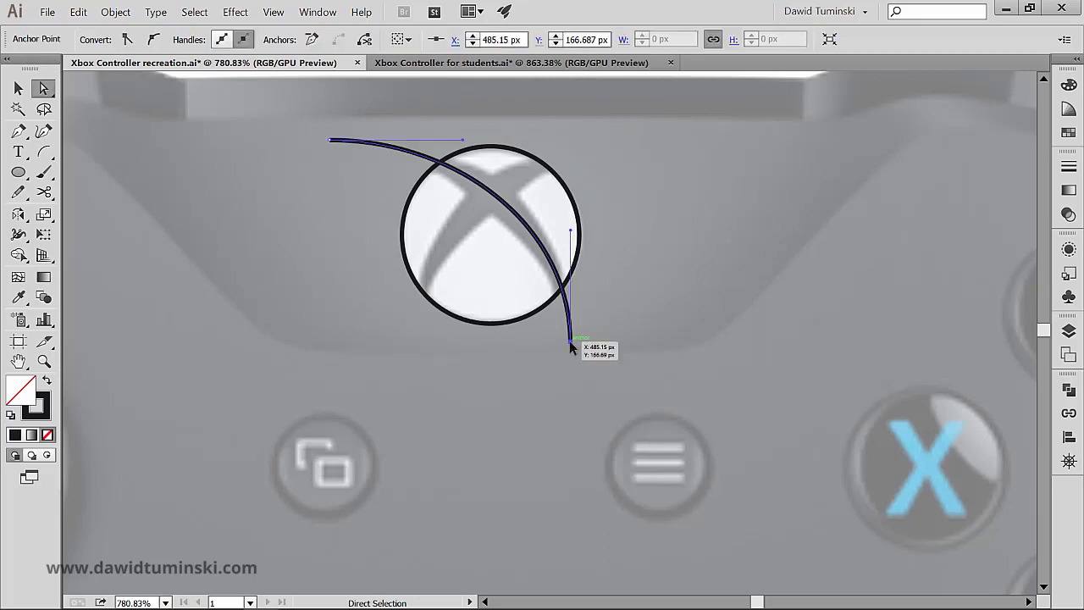
{"action": "left_click_drag", "start_coordinate": [570, 340], "coordinate": [565, 340]}
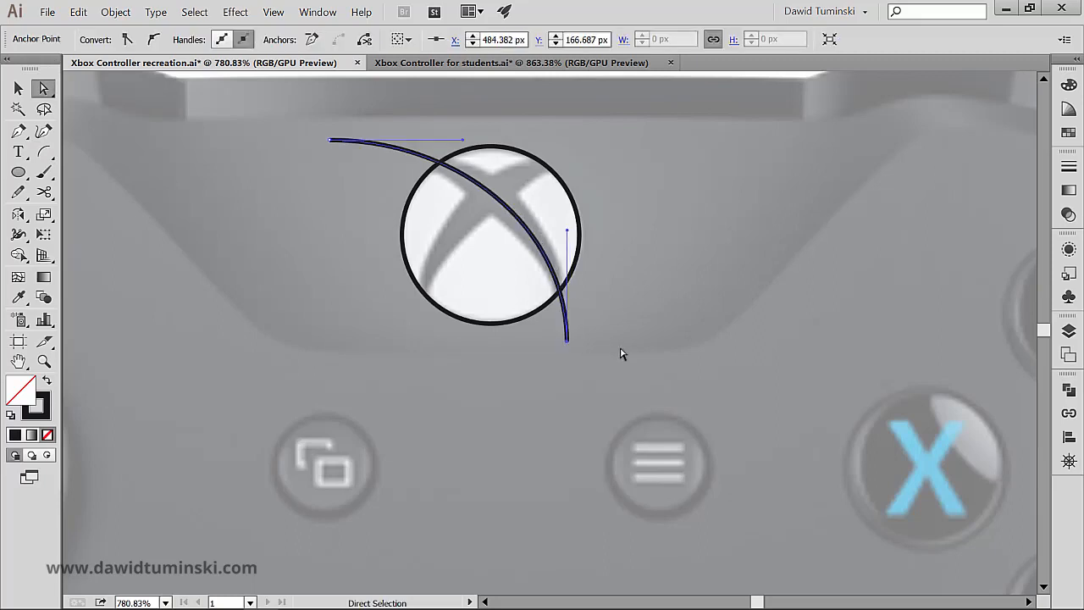
{"action": "left_click", "coordinate": [622, 354]}
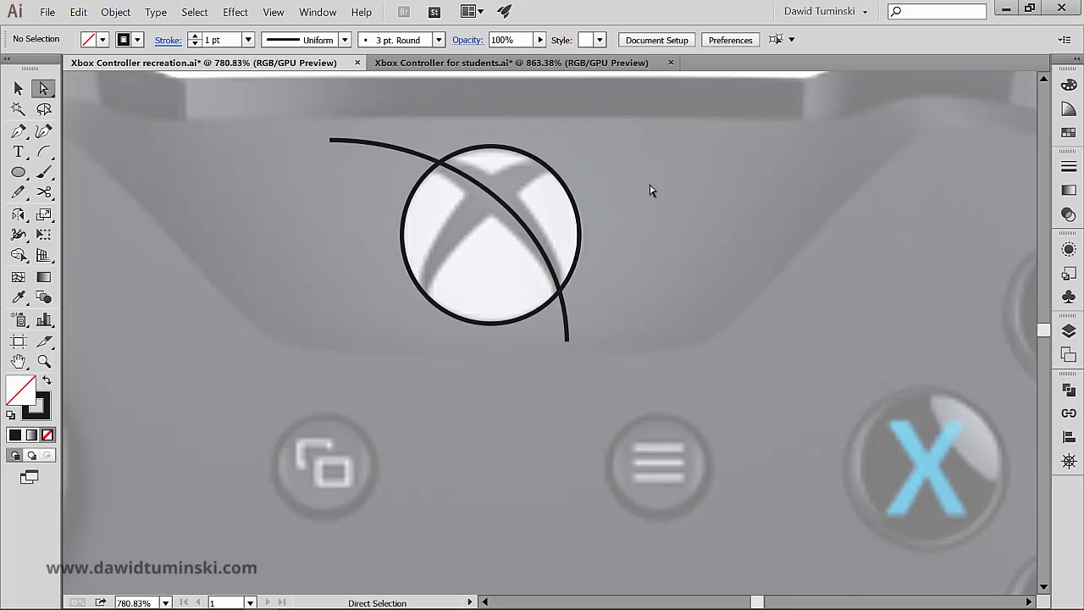
Step: Widen the middle of the arc to 6.333 pt with the Width tool, matching the thickness of the X's centre
{"action": "key", "text": "v"}
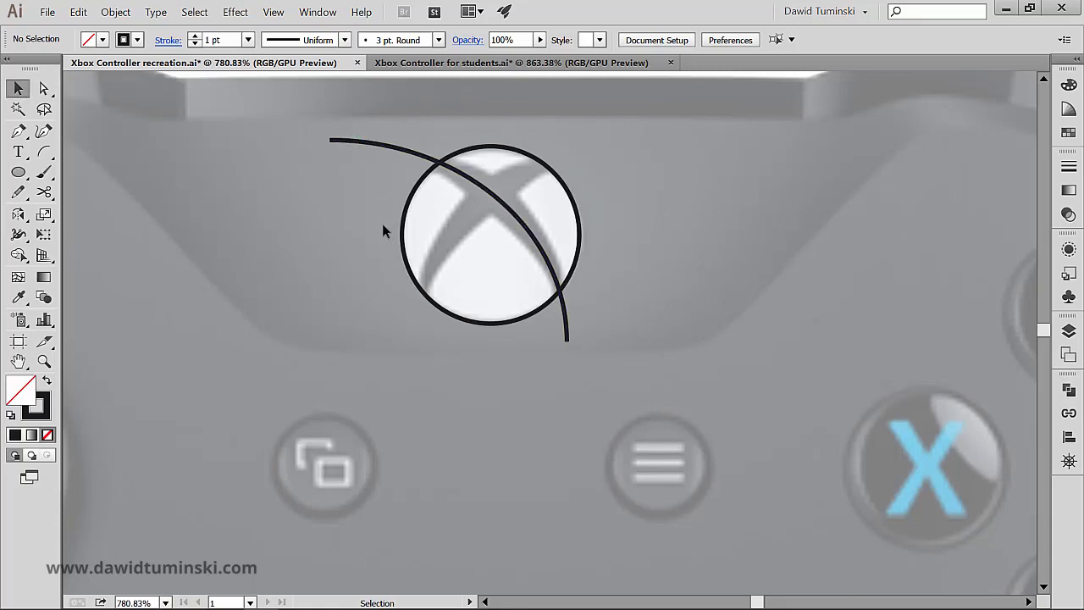
{"action": "left_click", "coordinate": [378, 147]}
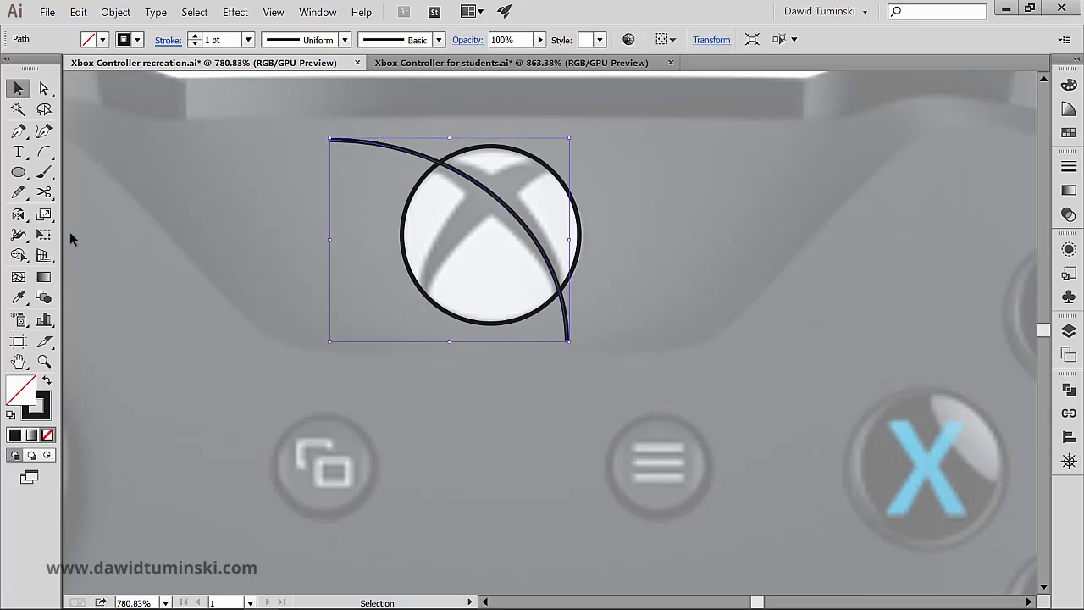
{"action": "left_click_drag", "start_coordinate": [17, 235], "coordinate": [85, 241]}
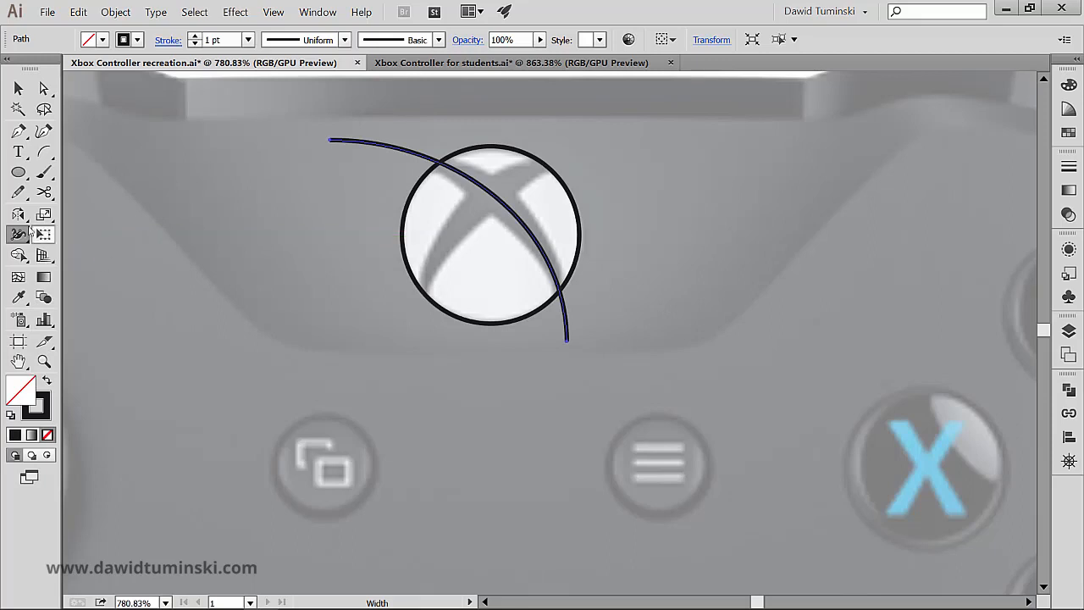
{"action": "key", "text": "ctrl+space"}
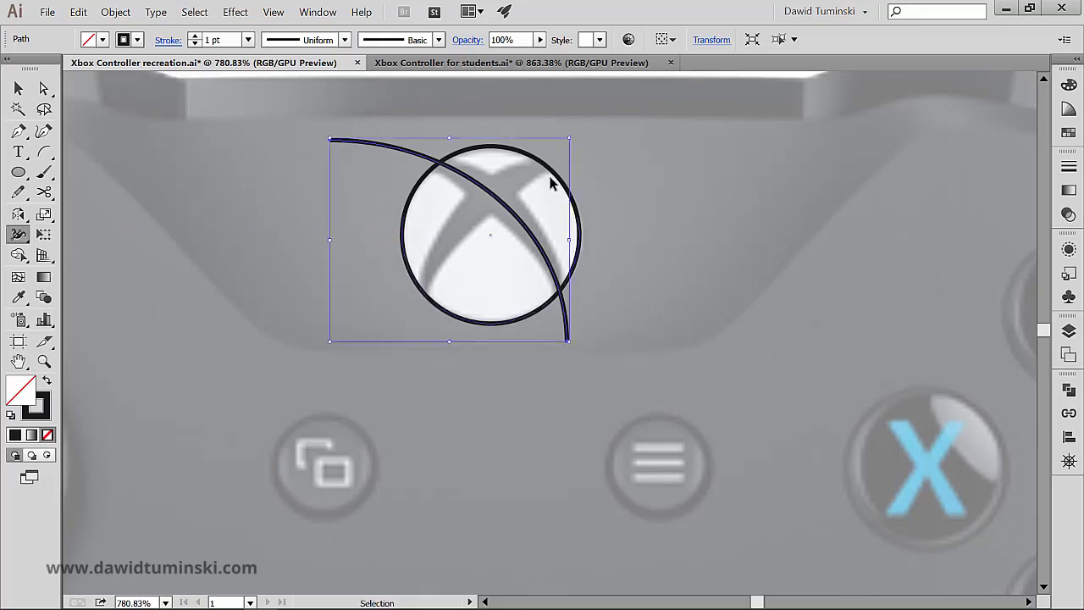
{"action": "left_click", "coordinate": [519, 188], "text": "ctrl"}
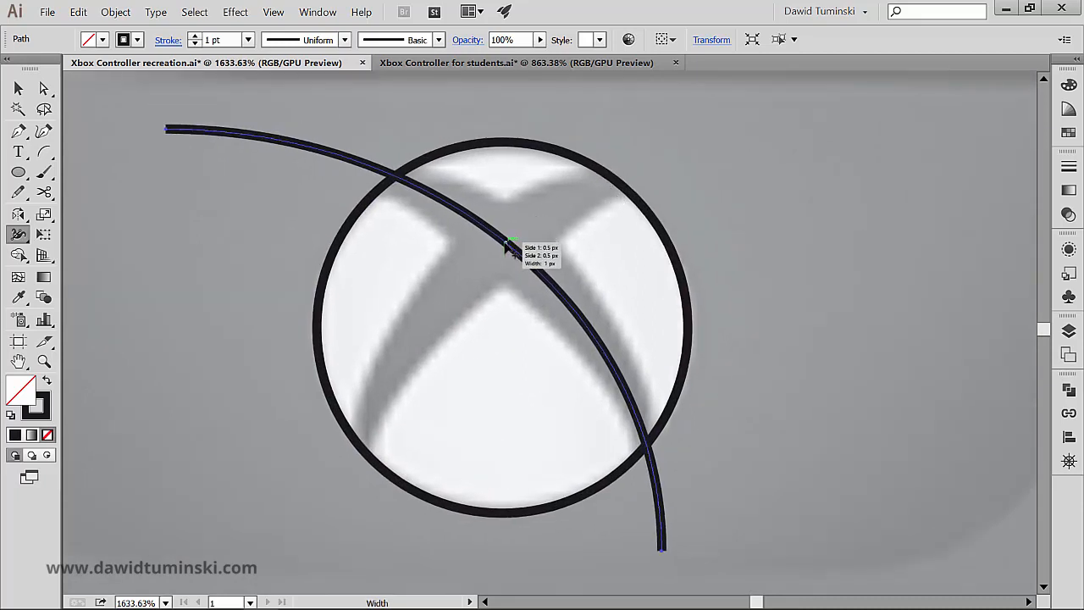
{"action": "mouse_move", "coordinate": [508, 246]}
{"action": "left_mouse_down"}
{"action": "mouse_move", "coordinate": [530, 218]}
{"action": "mouse_move", "coordinate": [537, 234]}
{"action": "mouse_move", "coordinate": [530, 225]}
{"action": "left_mouse_up"}
{"action": "key", "text": "ctrl+z"}
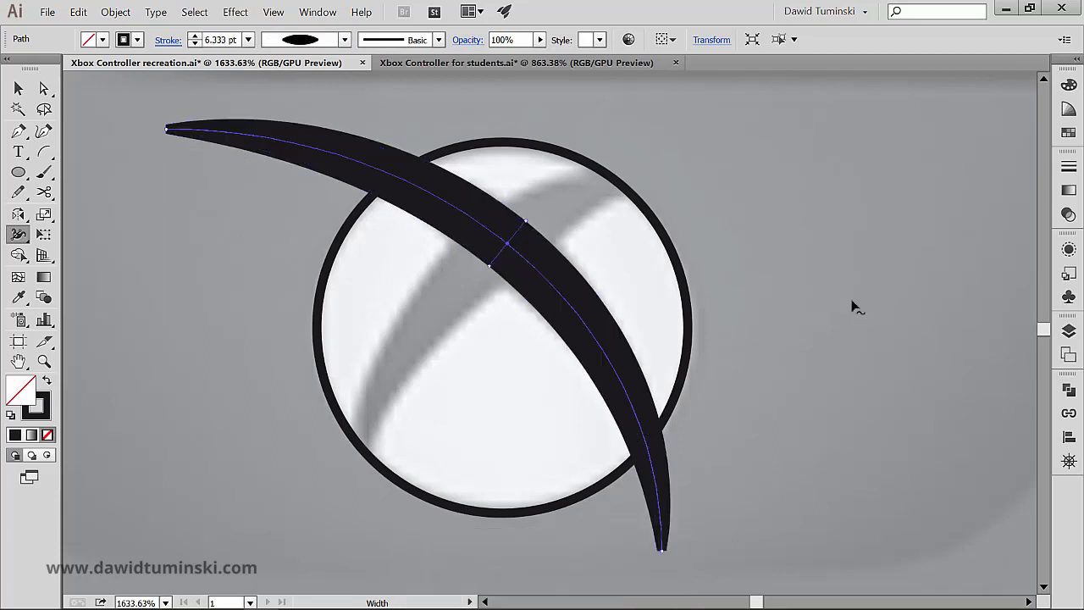
Step: Taper both ends of the arc to near points with the Width tool, narrowing the lower end to about 0.11 px
{"action": "scroll", "coordinate": [670, 370], "scroll_direction": "down", "scroll_amount": 2}
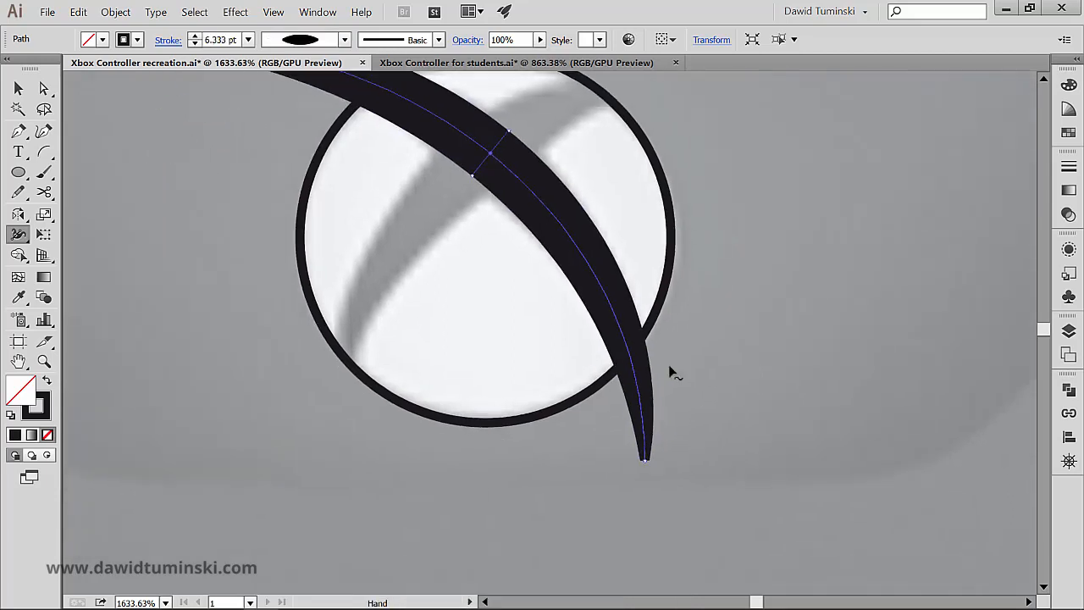
{"action": "key", "text": "ctrl+space"}
{"action": "left_click", "coordinate": [658, 450]}
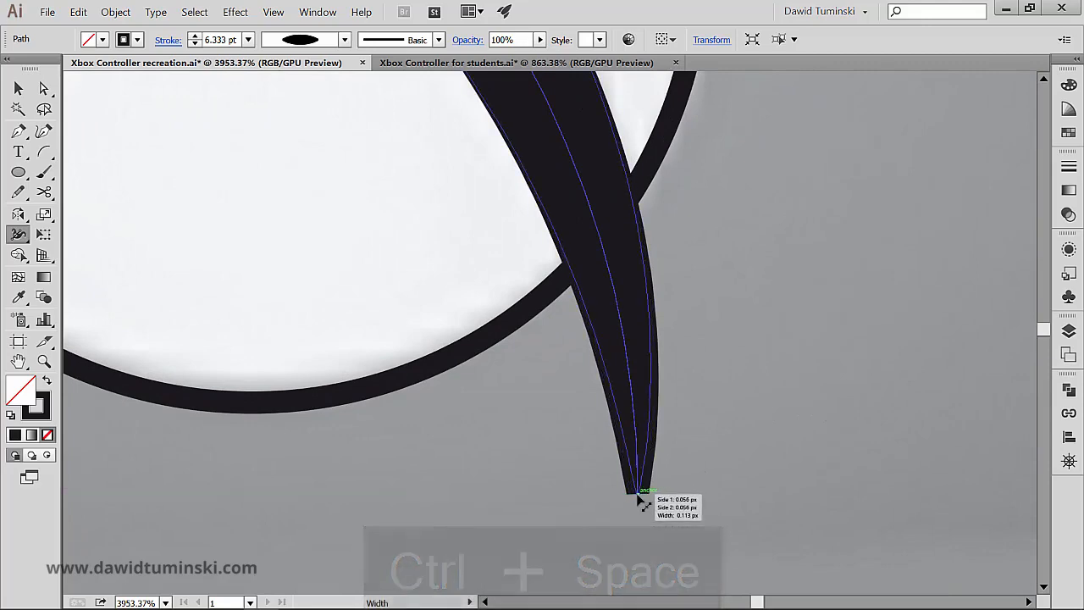
{"action": "left_click_drag", "start_coordinate": [441, 295], "coordinate": [506, 211]}
{"action": "scroll", "coordinate": [506, 212], "scroll_direction": "up", "scroll_amount": 10}
{"action": "scroll", "coordinate": [399, 186], "scroll_direction": "left", "scroll_amount": 8}
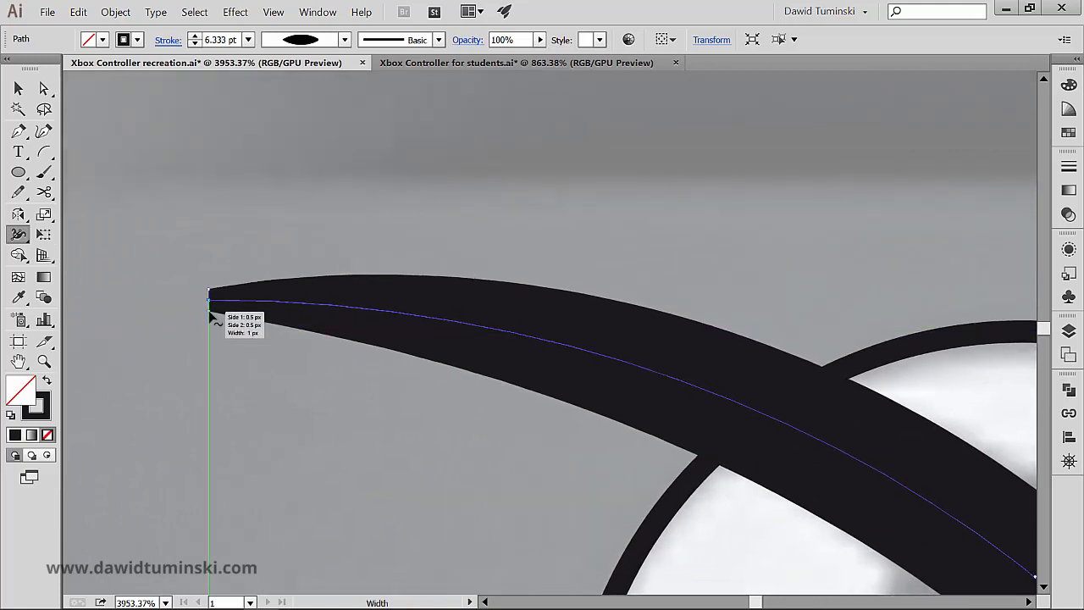
{"action": "left_click_drag", "start_coordinate": [208, 308], "coordinate": [209, 303]}
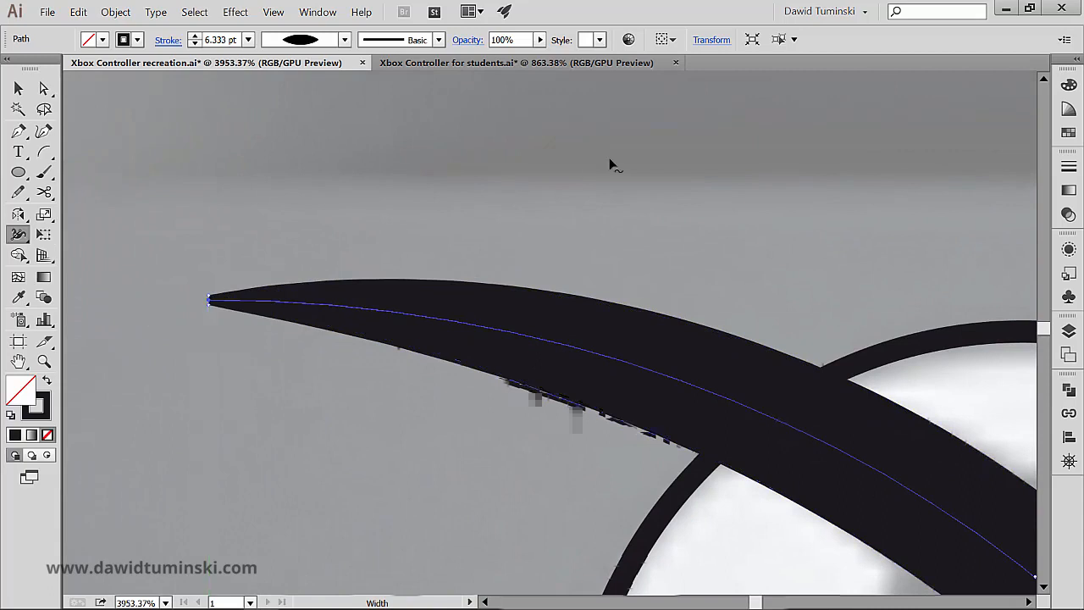
Step: Expand the variable-width arc into a filled shape
{"action": "key", "text": "ctrl+minus"}
{"action": "key", "text": "ctrl+minus"}
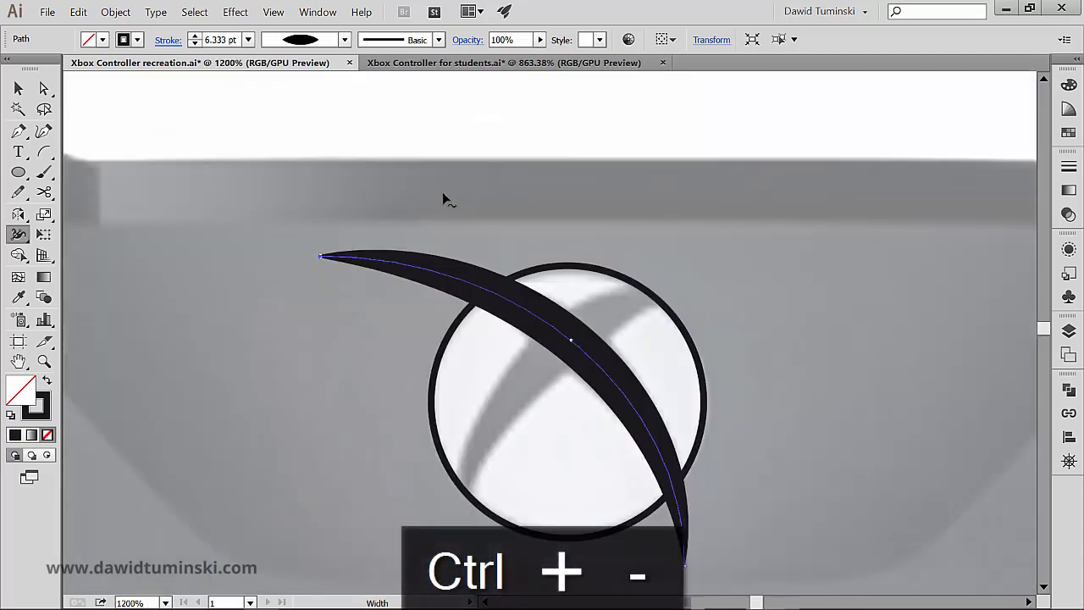
{"action": "left_click", "coordinate": [18, 88]}
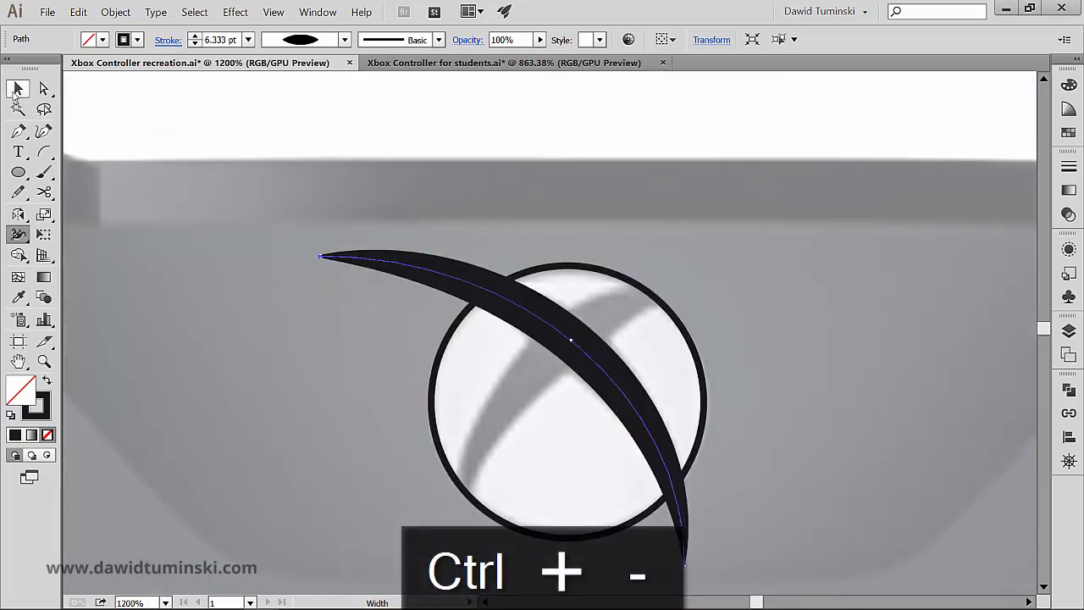
{"action": "left_click_drag", "start_coordinate": [792, 257], "coordinate": [772, 206]}
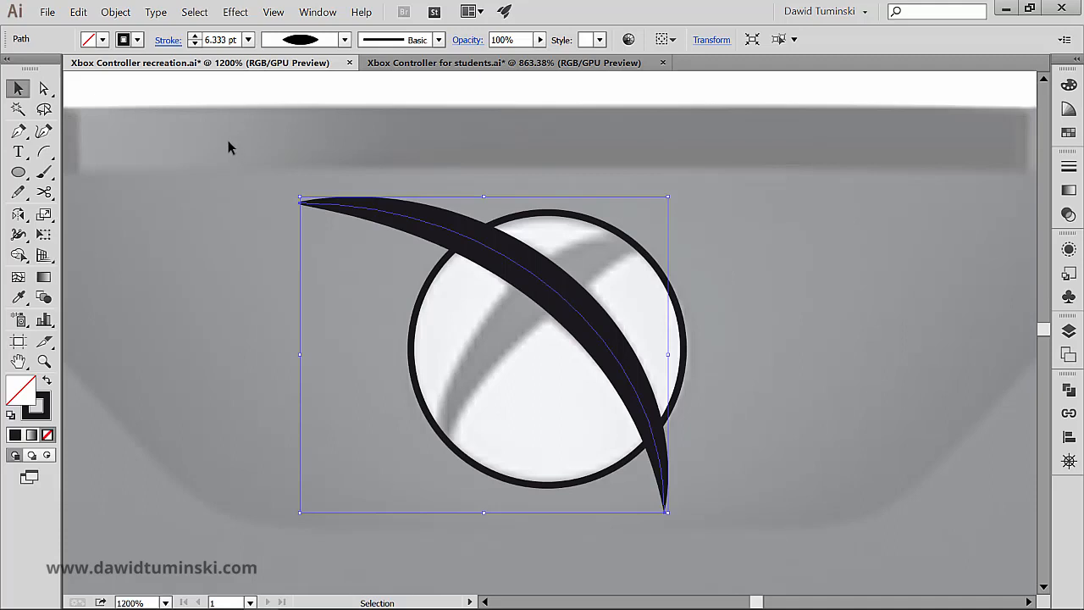
{"action": "left_click", "coordinate": [116, 13]}
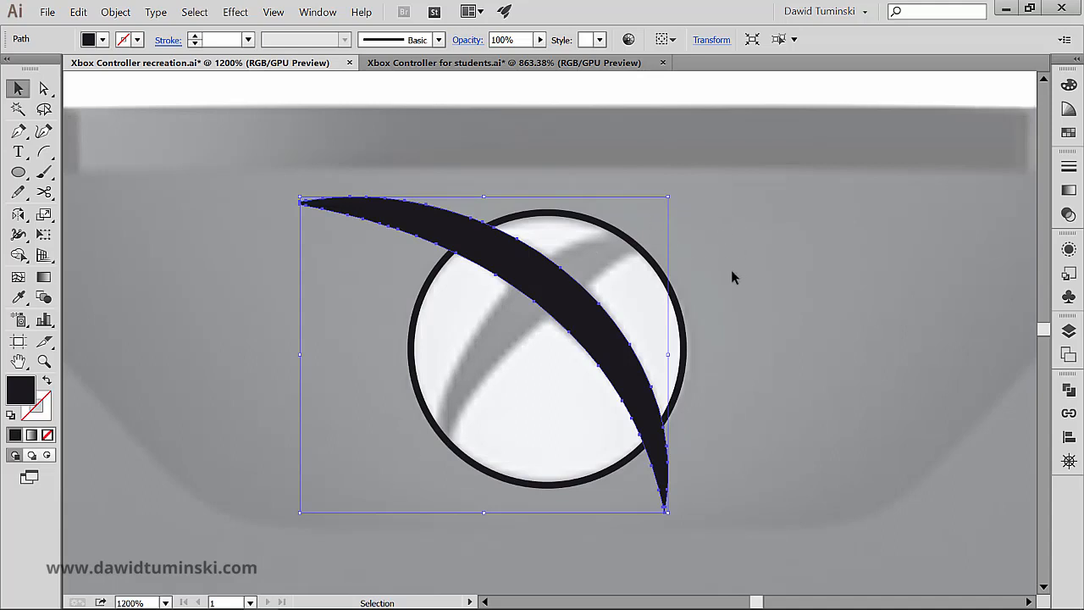
Step: Paste a copy of the curved shape in front and rotate the copy a quarter turn counterclockwise
{"action": "key", "text": "ctrl"}
{"action": "key", "text": "ctrl+c"}
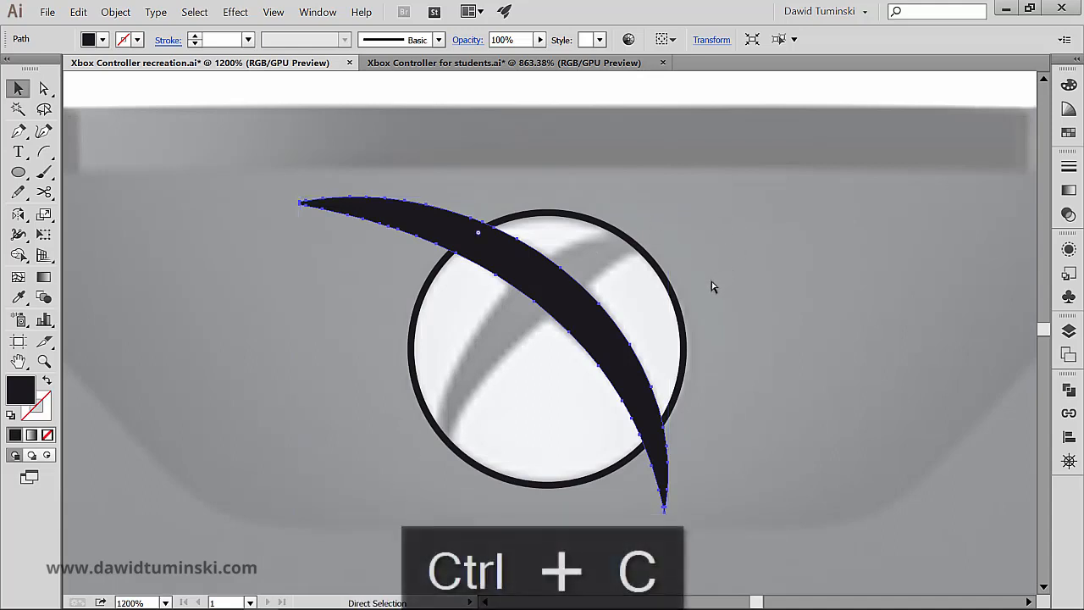
{"action": "key", "text": "ctrl+f"}
{"action": "left_click_drag", "start_coordinate": [725, 305], "coordinate": [727, 269]}
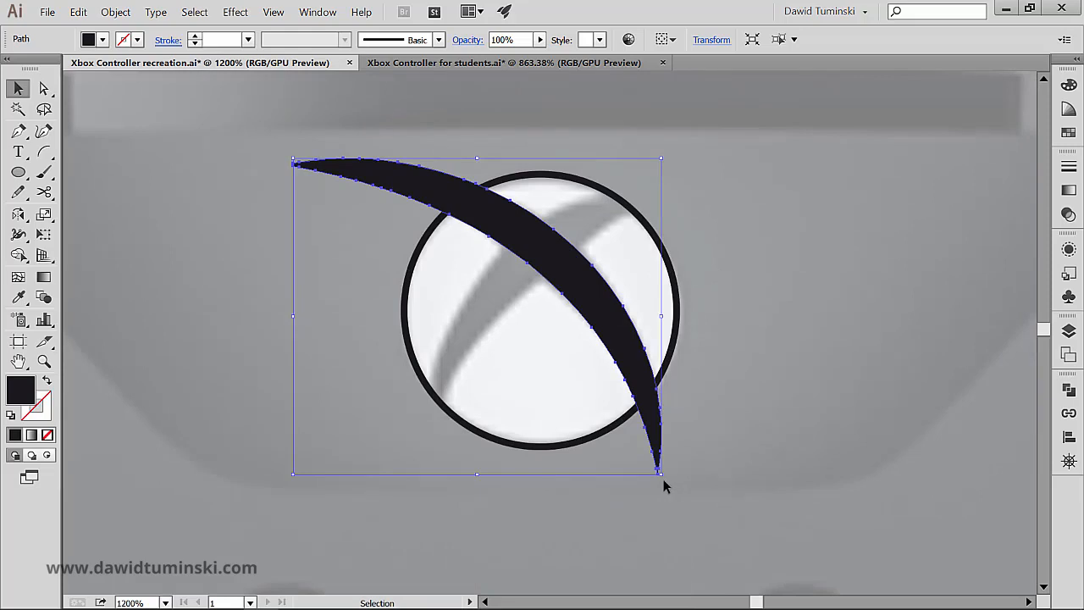
{"action": "mouse_move", "coordinate": [663, 476]}
{"action": "left_mouse_down"}
{"action": "mouse_move", "coordinate": [712, 411]}
{"action": "mouse_move", "coordinate": [765, 226]}
{"action": "mouse_move", "coordinate": [710, 123]}
{"action": "mouse_move", "coordinate": [646, 101]}
{"action": "left_mouse_up"}
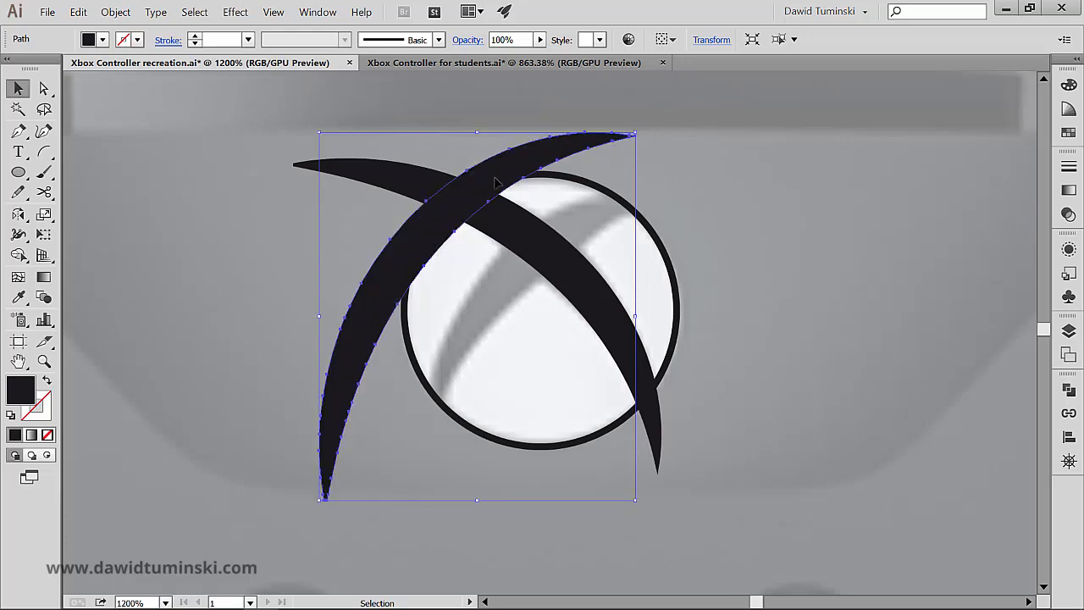
Step: Move the rotated copy over the logo's other diagonal and turn it slightly clockwise to match the X
{"action": "mouse_move", "coordinate": [498, 182]}
{"action": "left_mouse_down"}
{"action": "mouse_move", "coordinate": [572, 238]}
{"action": "mouse_move", "coordinate": [595, 220]}
{"action": "mouse_move", "coordinate": [602, 184]}
{"action": "mouse_move", "coordinate": [588, 181]}
{"action": "mouse_move", "coordinate": [584, 220]}
{"action": "left_mouse_up"}
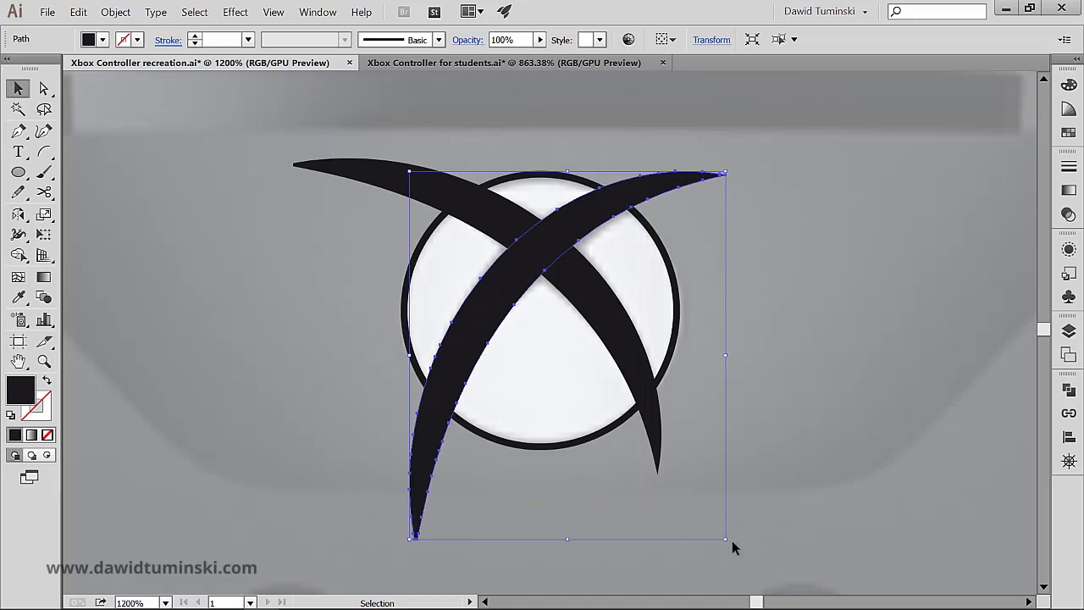
{"action": "left_click_drag", "start_coordinate": [729, 541], "coordinate": [719, 544]}
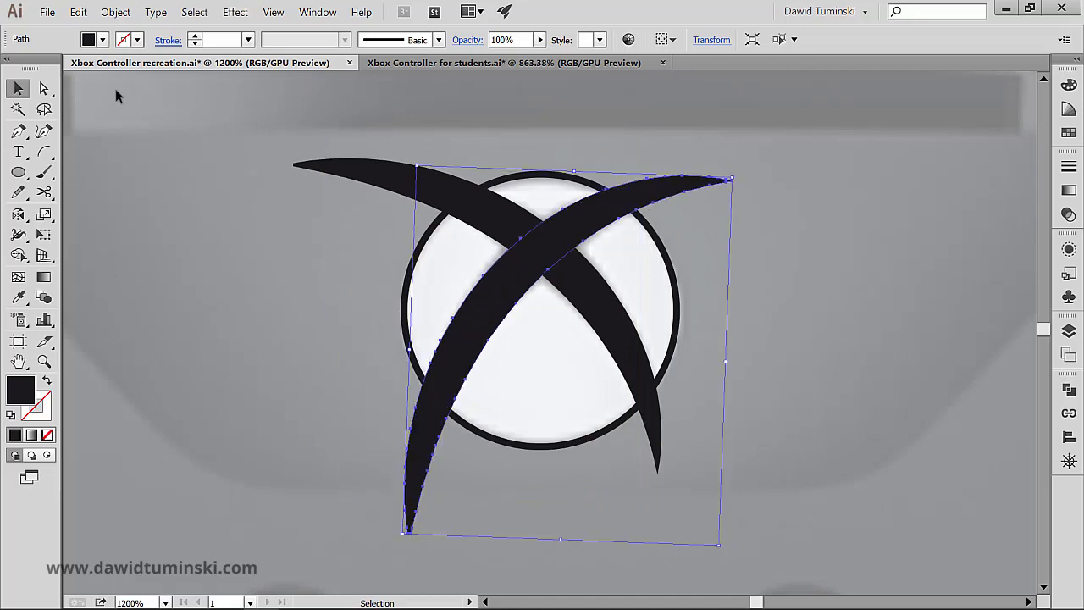
Step: Swap the copied arc's fill and stroke to show it as an outline, and shift and rotate it slightly clockwise over the diagonal
{"action": "key", "text": "shift+x"}
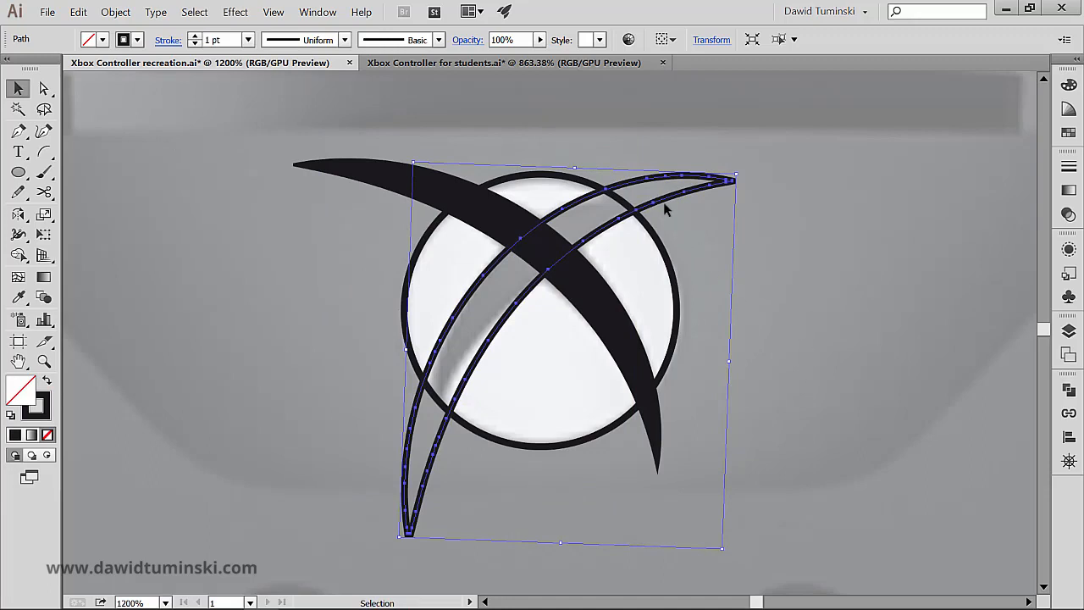
{"action": "left_click_drag", "start_coordinate": [664, 201], "coordinate": [677, 184]}
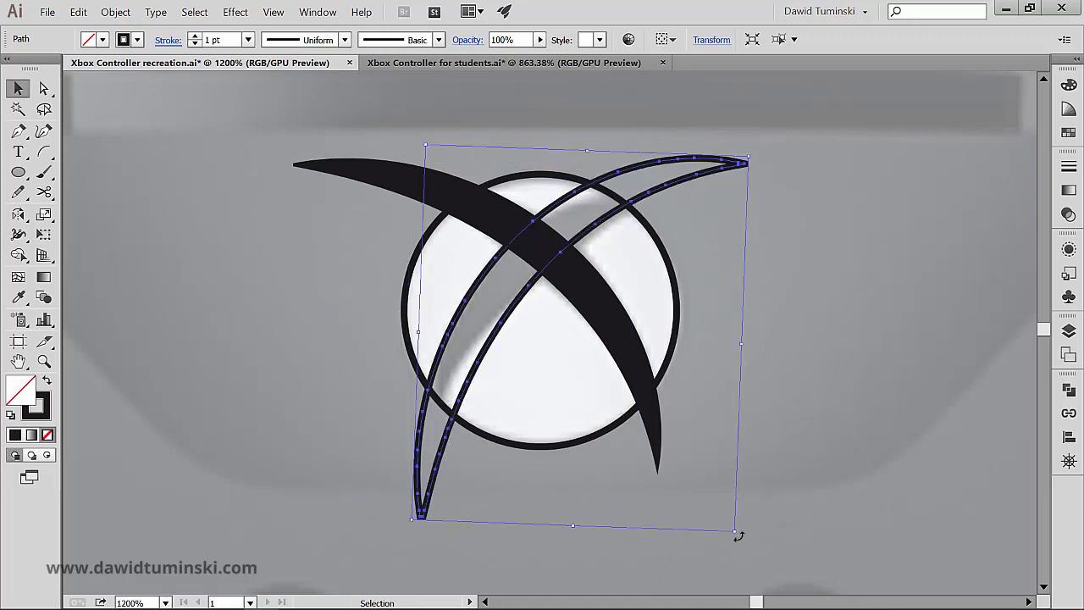
{"action": "left_click_drag", "start_coordinate": [735, 532], "coordinate": [721, 538]}
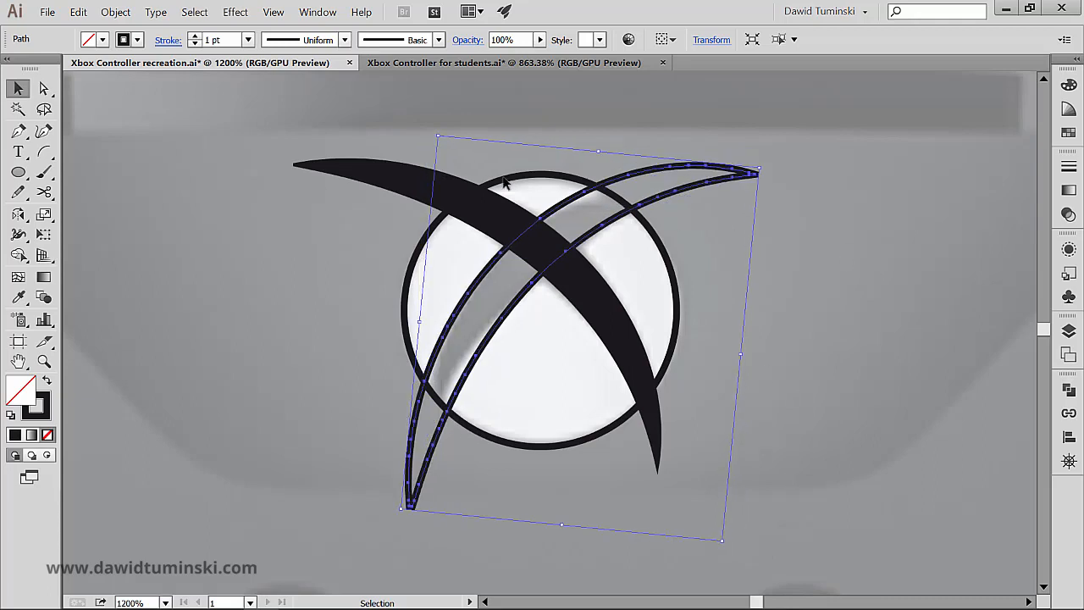
Step: Align the top edges of the two crossing arcs
{"action": "left_click", "coordinate": [376, 172], "text": "shift"}
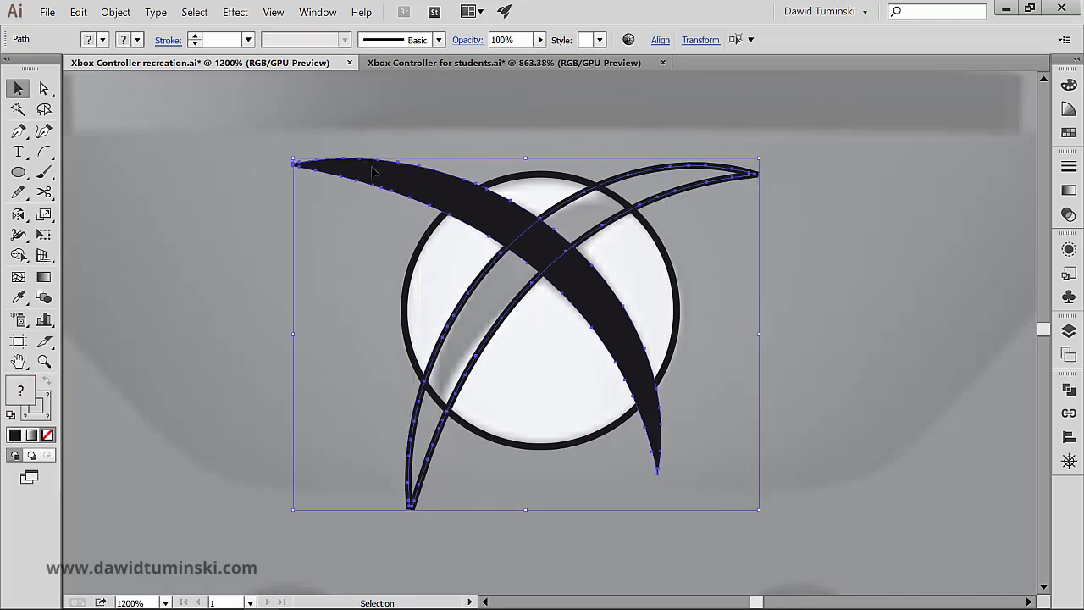
{"action": "left_click", "coordinate": [660, 39]}
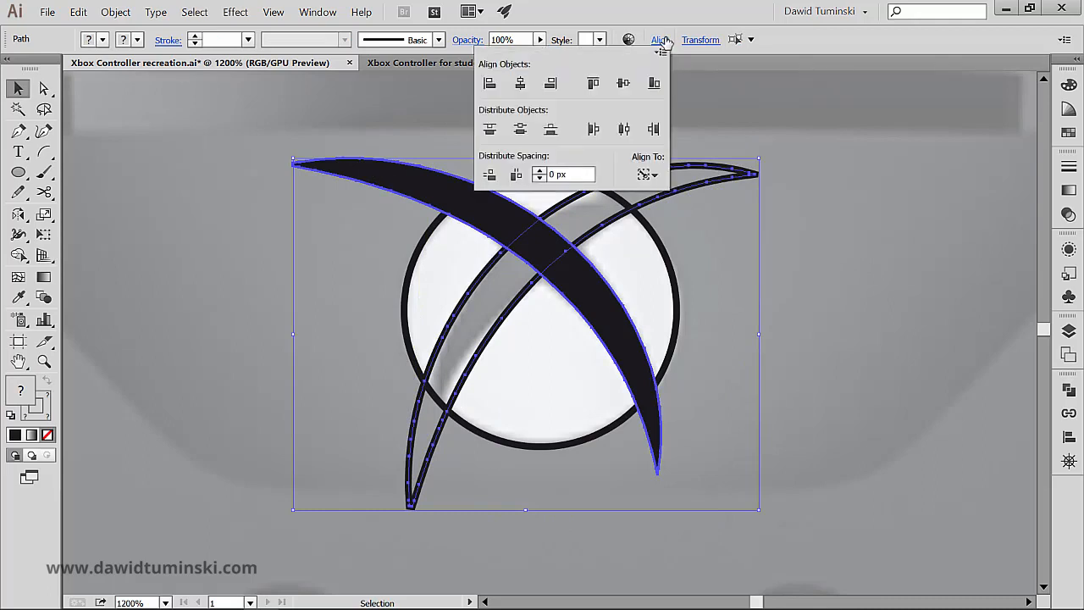
{"action": "left_click", "coordinate": [593, 82]}
{"action": "left_click", "coordinate": [839, 222]}
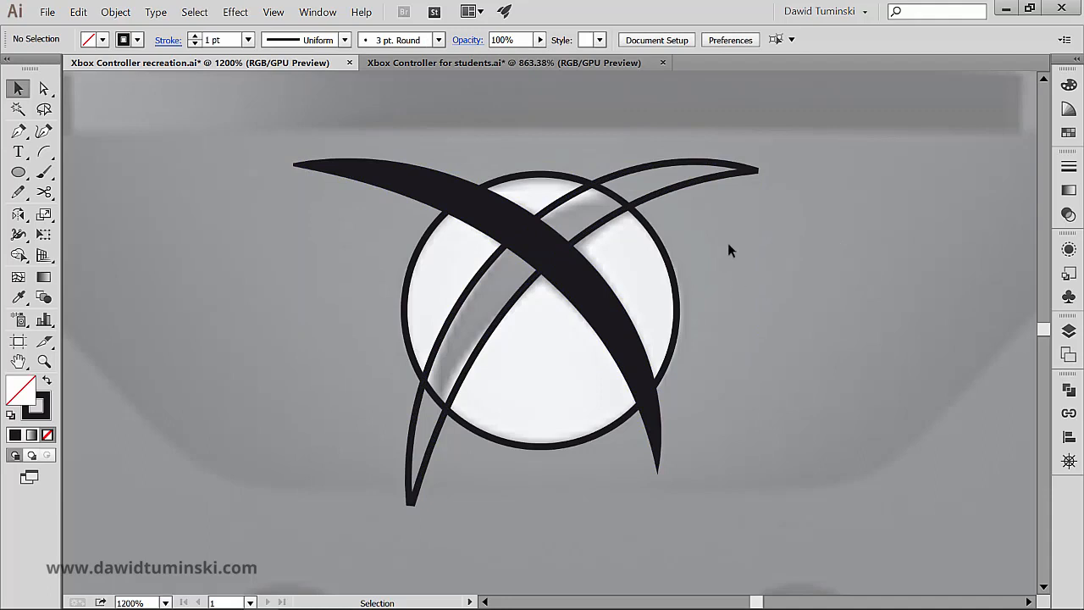
Step: Unite the two crossing arcs into a single X shape with Pathfinder
{"action": "left_click", "coordinate": [689, 185]}
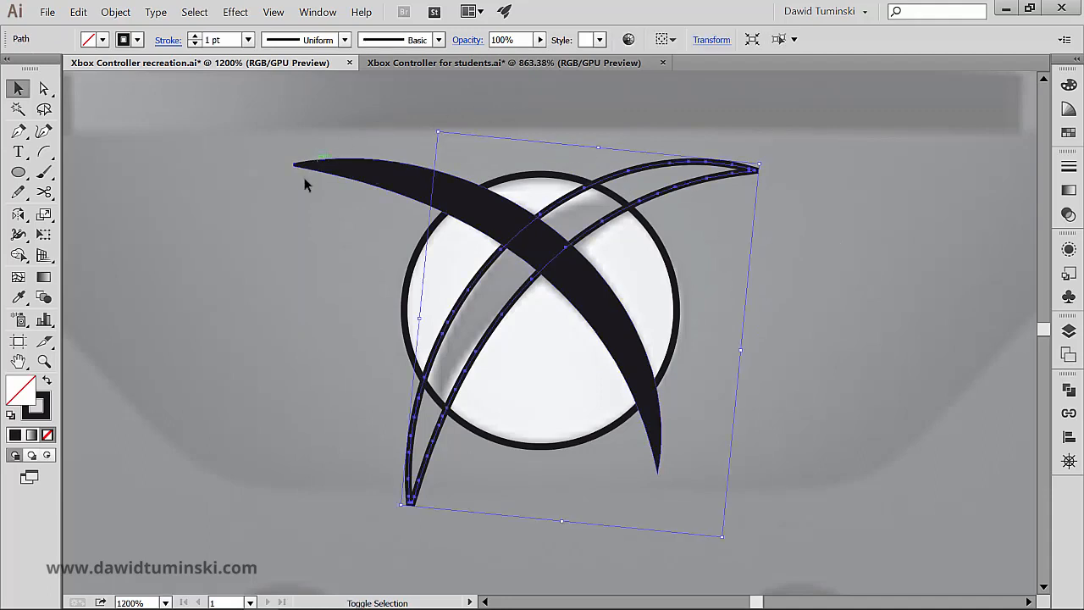
{"action": "left_click", "coordinate": [377, 176], "text": "shift"}
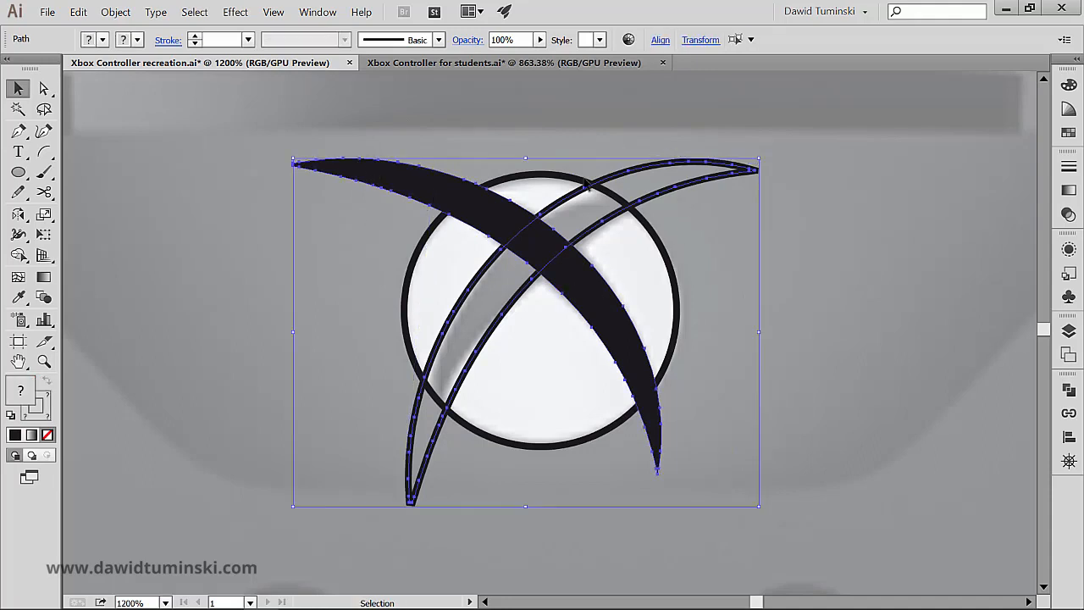
{"action": "left_click", "coordinate": [1069, 389]}
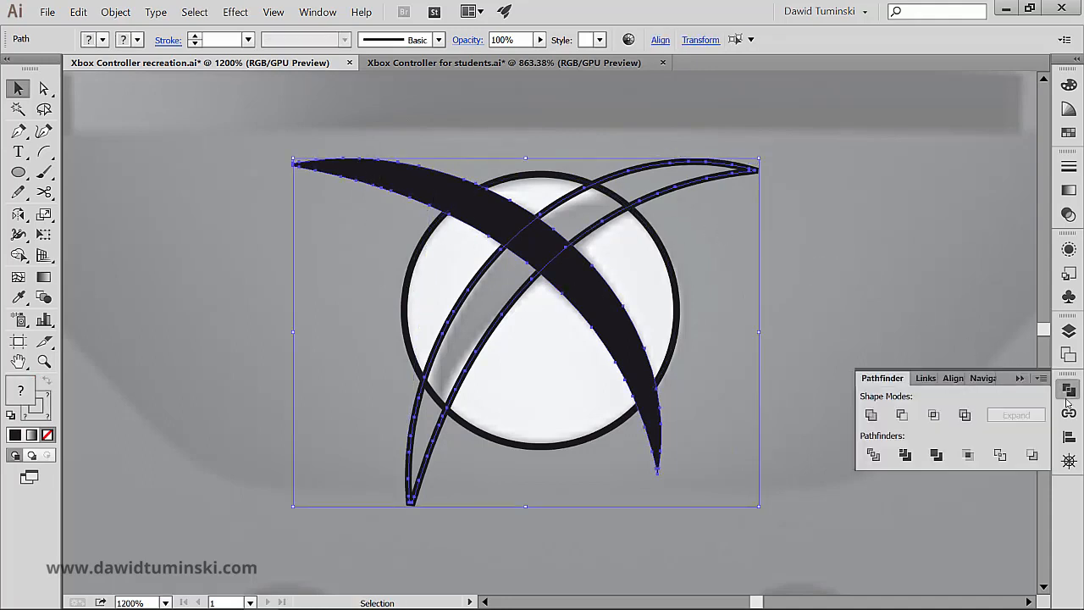
{"action": "left_click", "coordinate": [870, 415]}
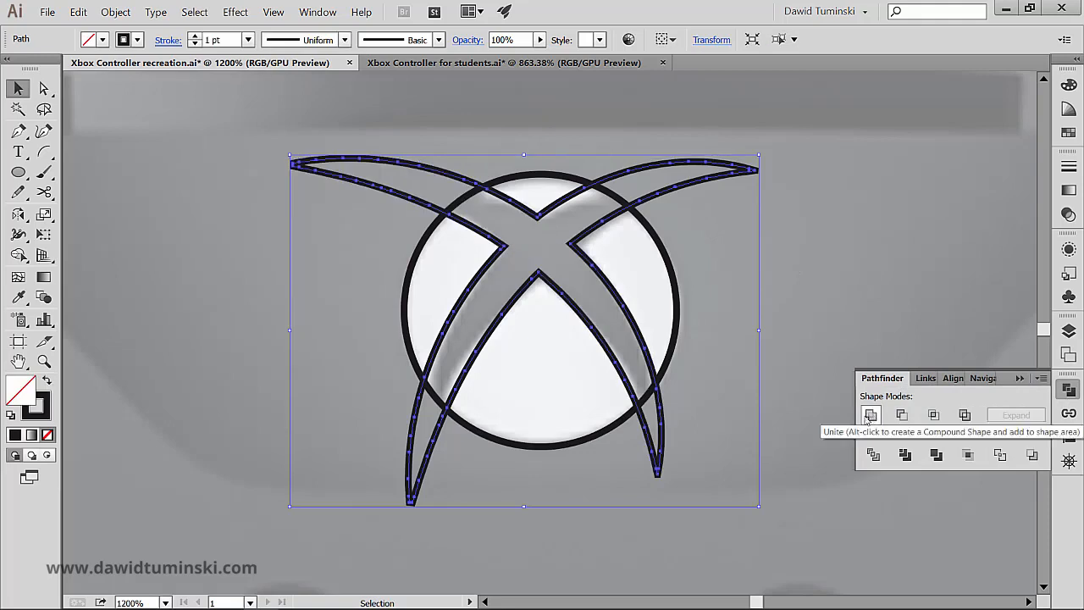
{"action": "left_click", "coordinate": [786, 205]}
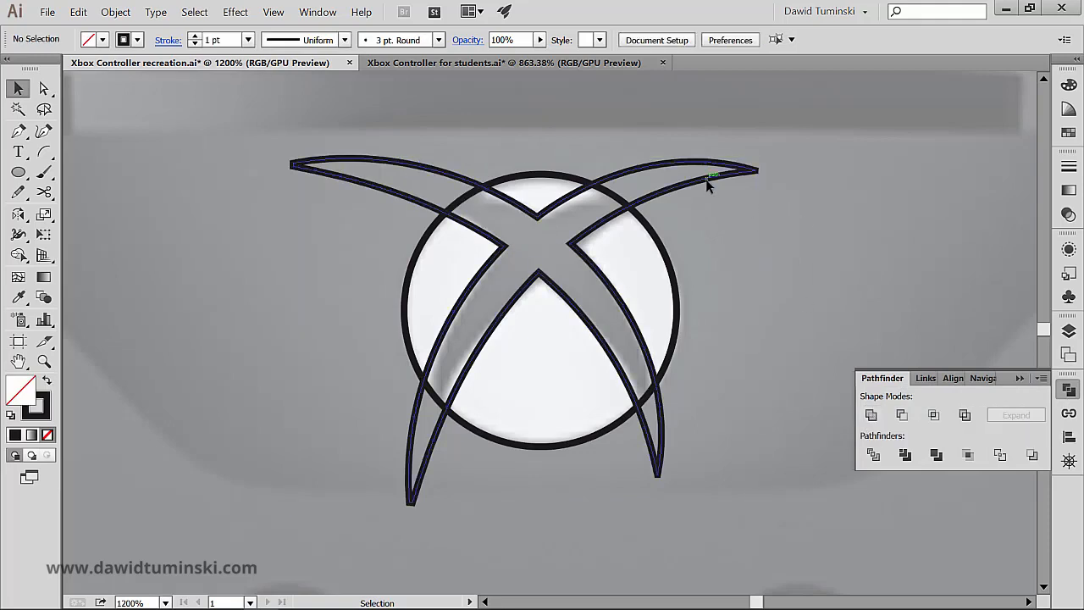
Step: Subtract the X shape from the logo circle with Pathfinder's Minus Front
{"action": "left_click", "coordinate": [708, 185]}
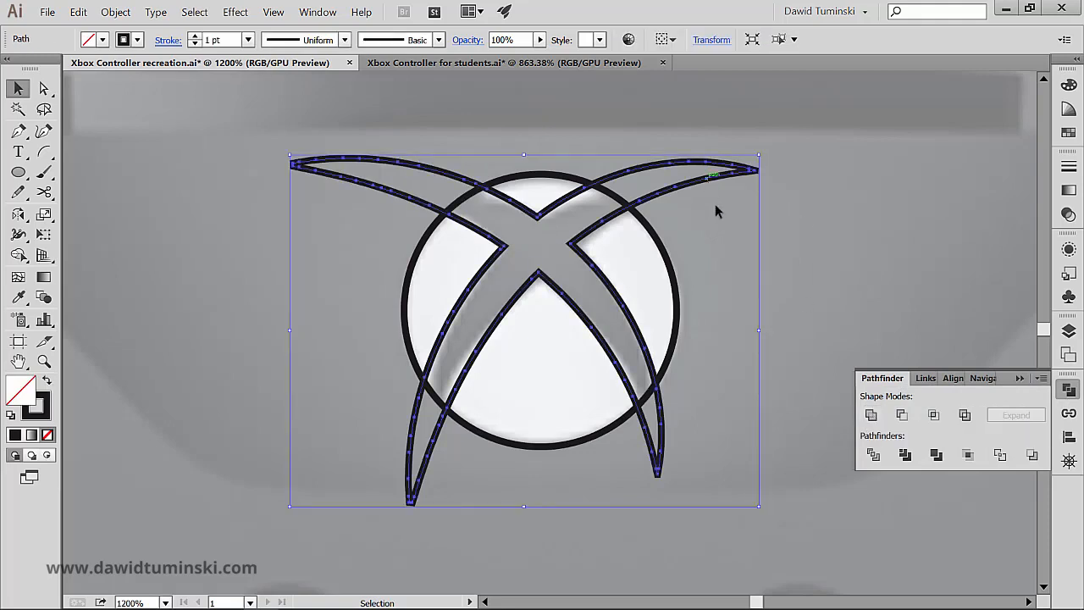
{"action": "left_click", "coordinate": [658, 243], "text": "shift"}
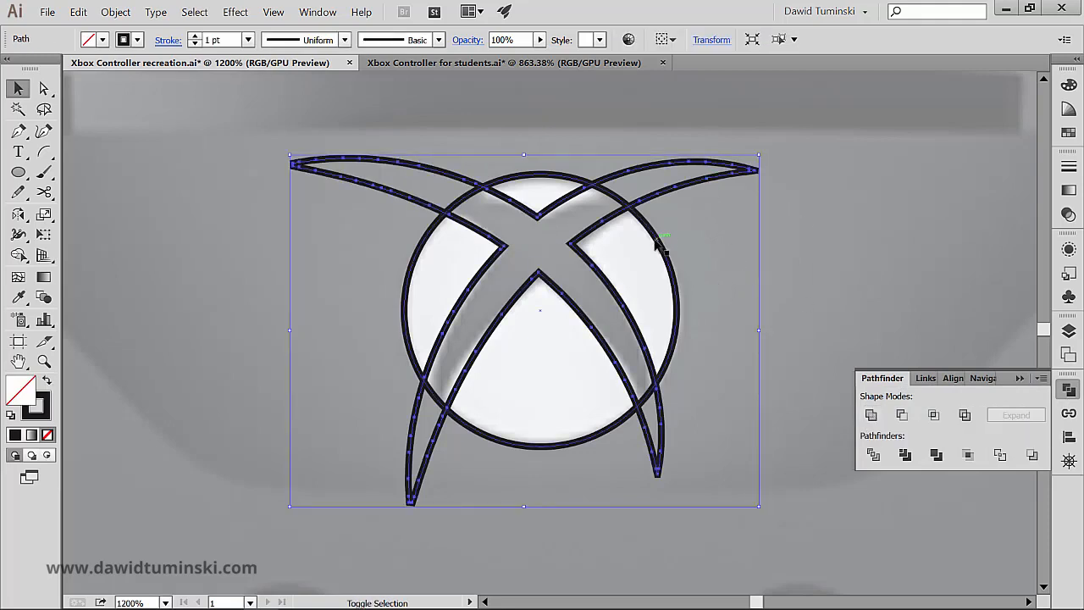
{"action": "left_click", "coordinate": [902, 414]}
{"action": "left_click", "coordinate": [786, 183]}
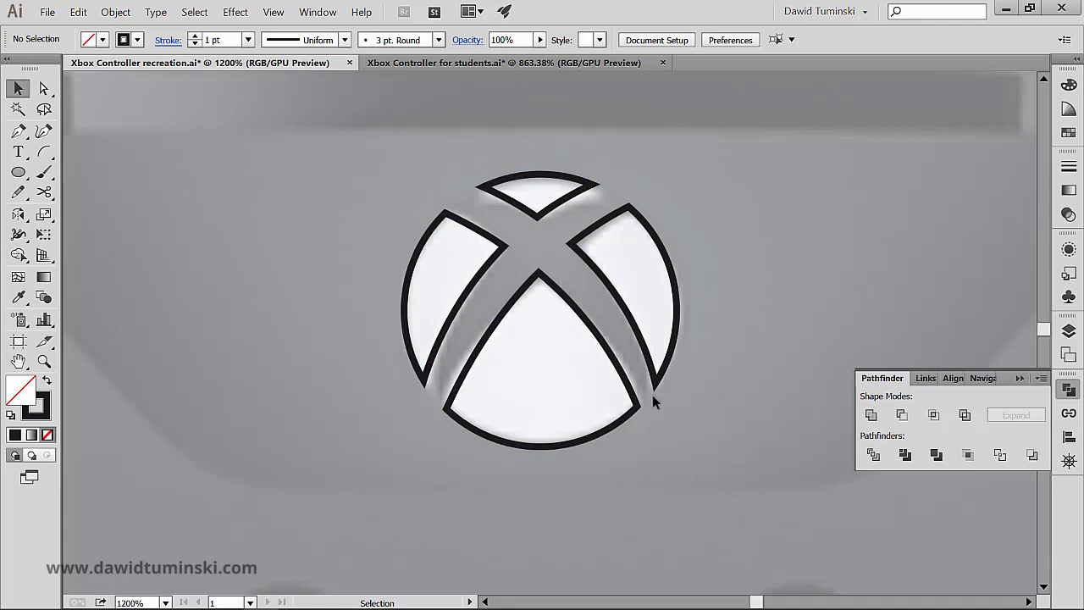
Step: Fill the four logo pieces with the light swatch R=236 G=240 B=241 and remove their stroke
{"action": "left_click_drag", "start_coordinate": [406, 161], "coordinate": [627, 366]}
{"action": "left_click", "coordinate": [103, 41]}
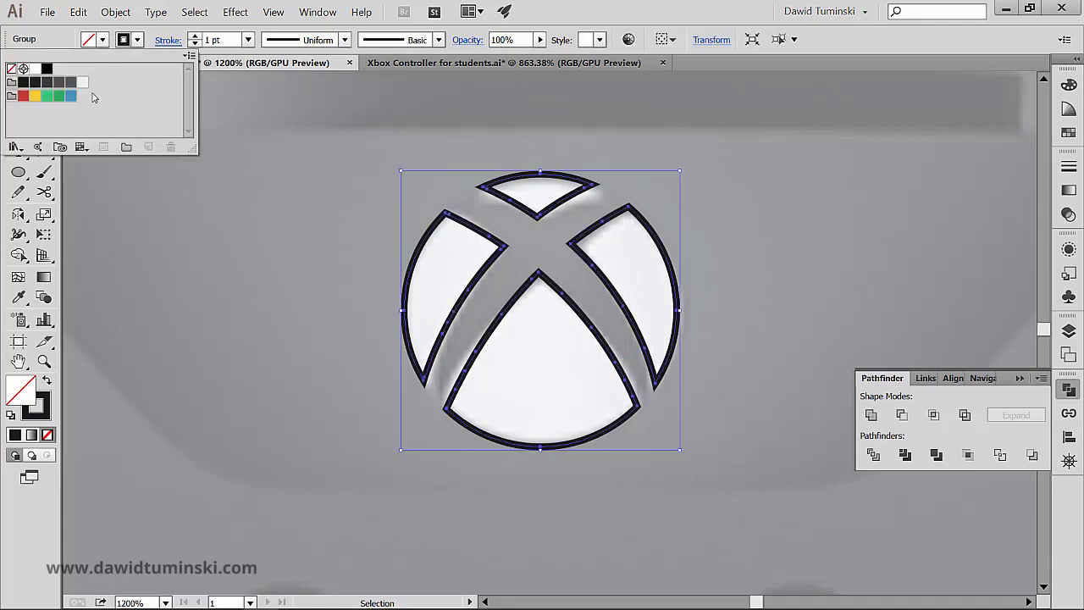
{"action": "left_click", "coordinate": [82, 85]}
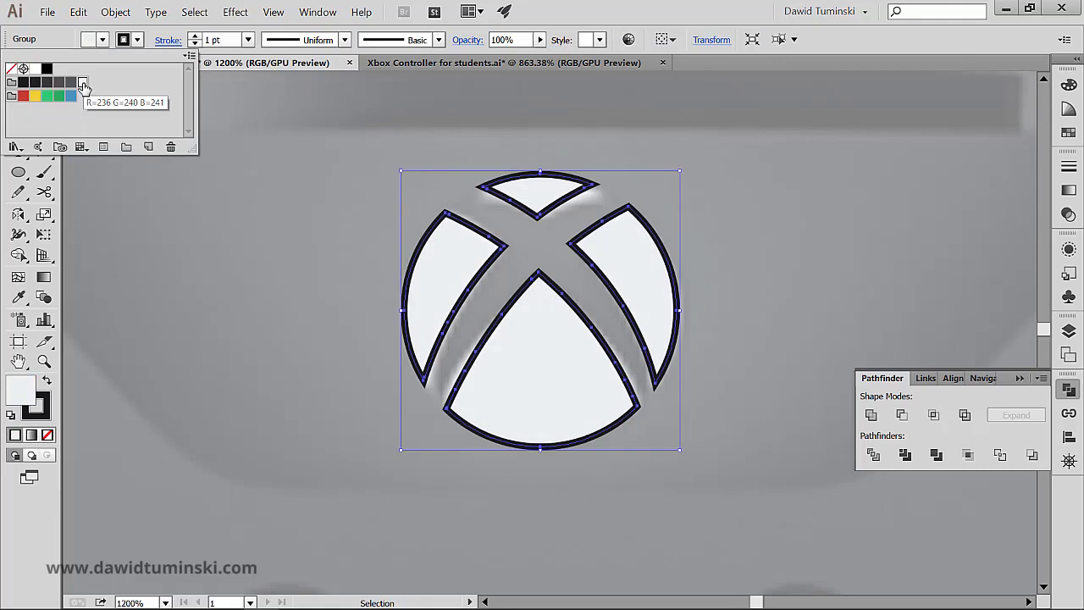
{"action": "left_click", "coordinate": [137, 40]}
{"action": "left_click", "coordinate": [137, 40]}
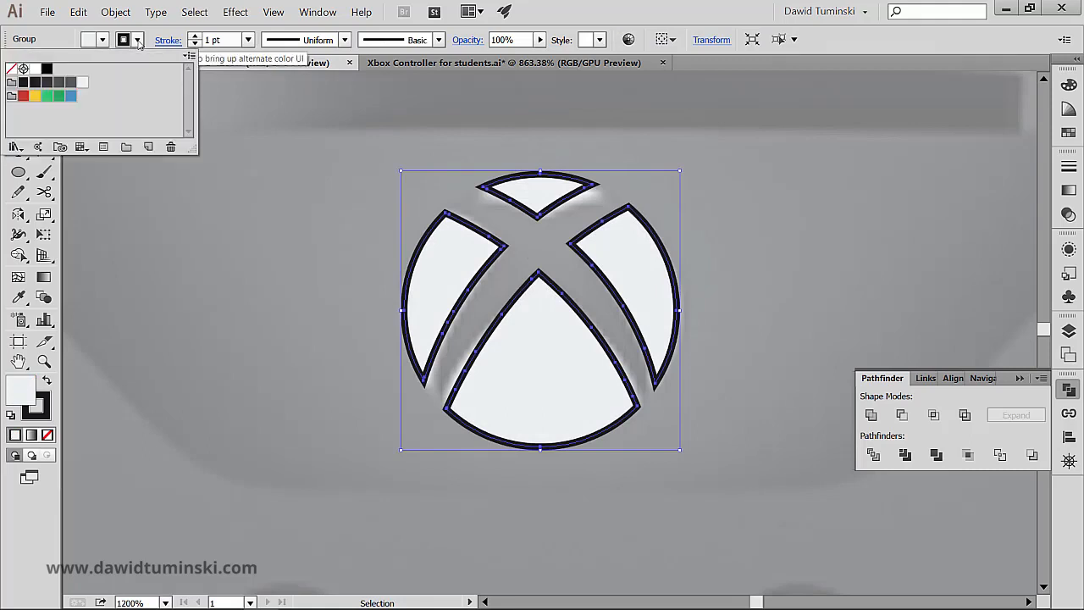
{"action": "left_click", "coordinate": [17, 69]}
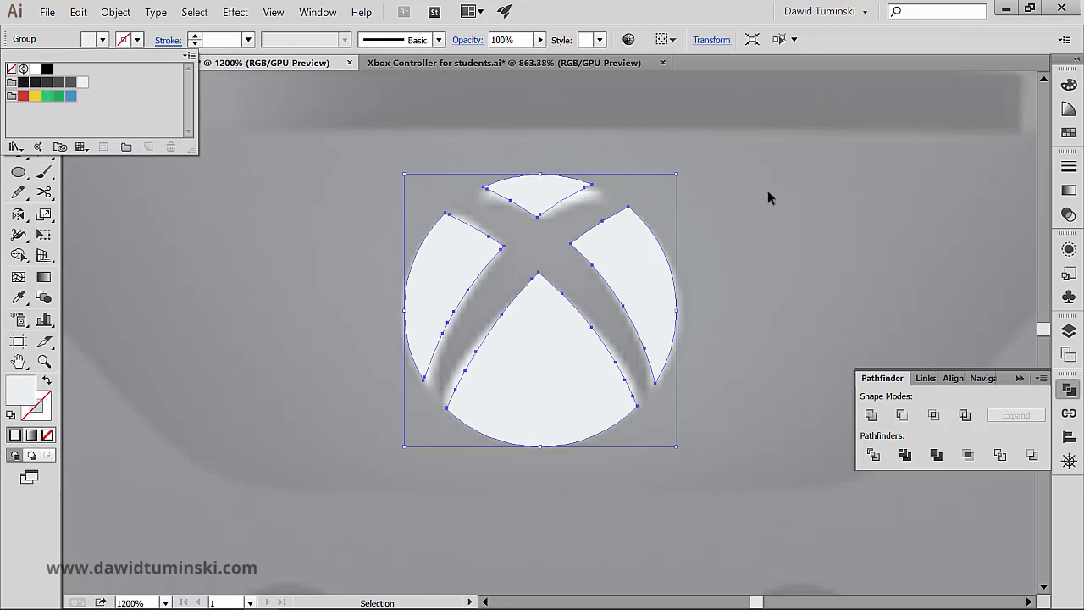
Step: Show the Buttons and Base layers and hide the Img reference layer
{"action": "left_click", "coordinate": [1069, 331]}
{"action": "left_click", "coordinate": [844, 360]}
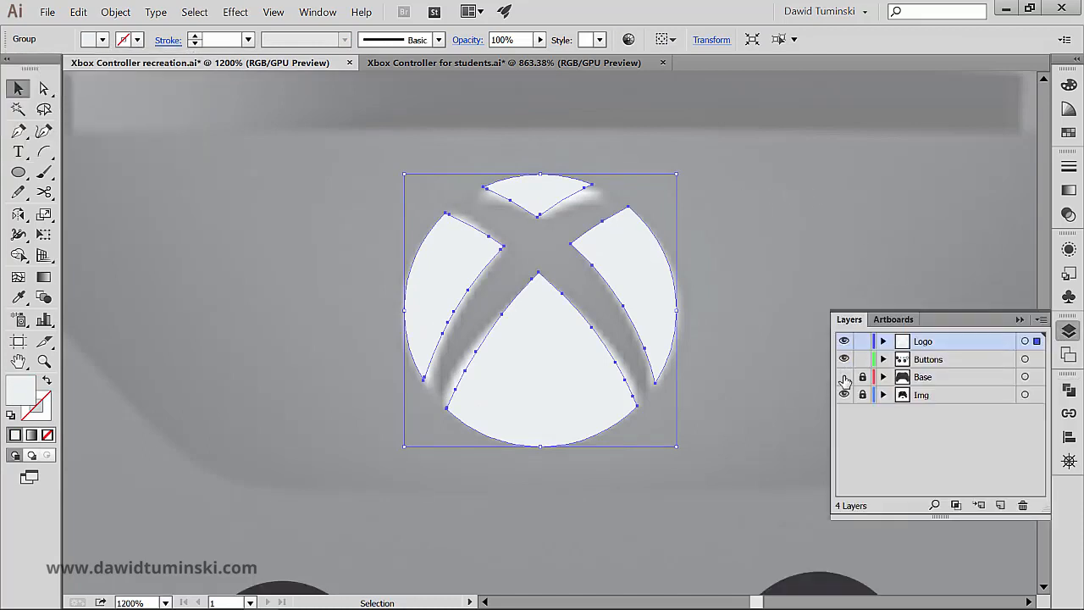
{"action": "left_click", "coordinate": [844, 395]}
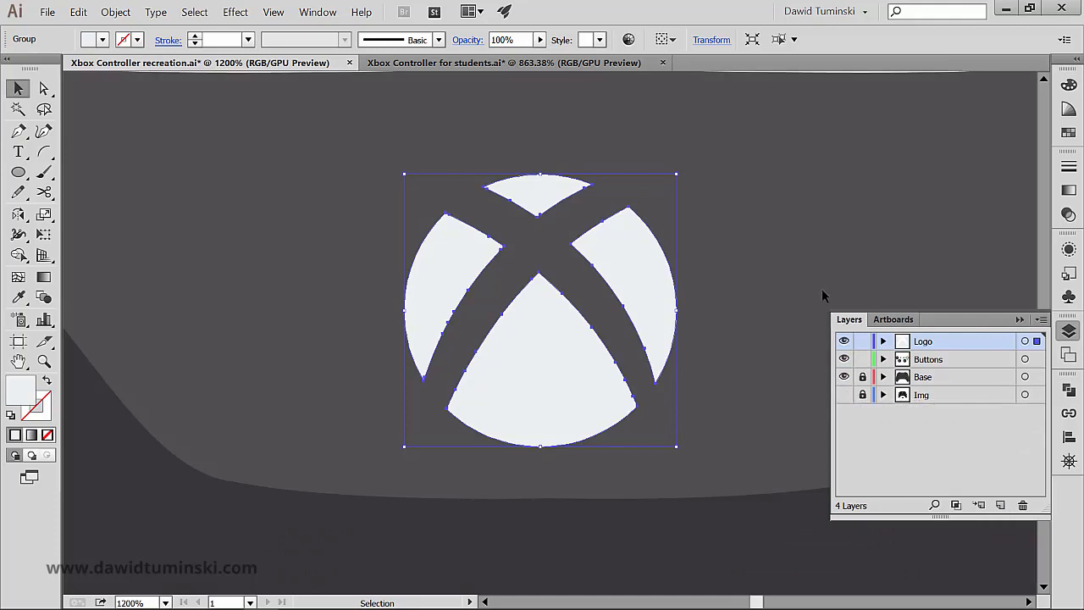
Step: Examine the whole controller illustration on its artboard with the logo in place
{"action": "key", "text": "ctrl+minus"}
{"action": "key", "text": "ctrl+minus"}
{"action": "key", "text": "ctrl+minus"}
{"action": "key", "text": "ctrl+minus"}
{"action": "key", "text": "ctrl+minus"}
{"action": "key", "text": "ctrl+minus"}
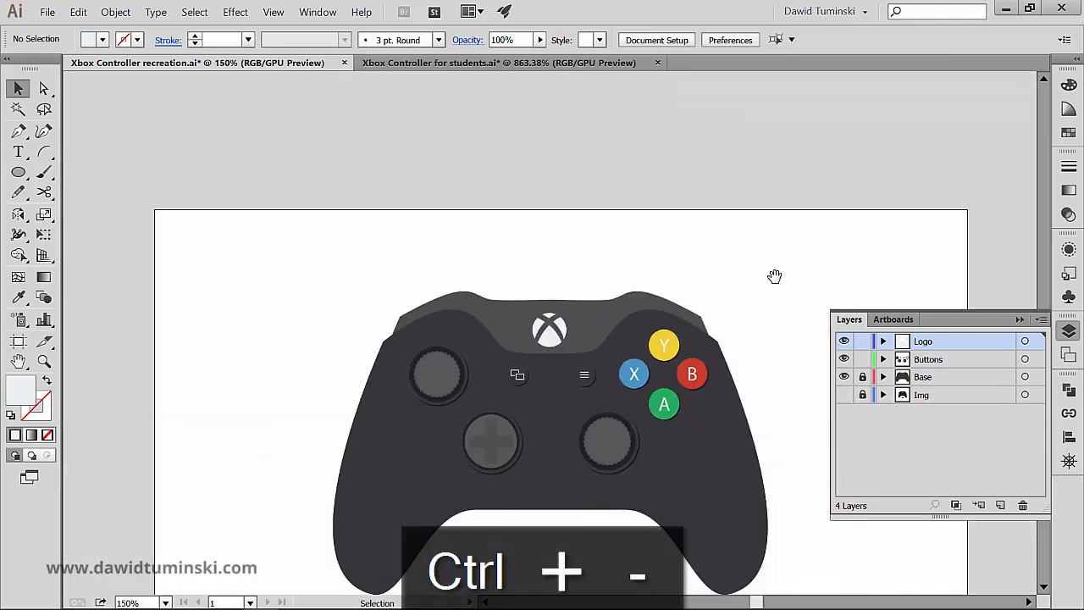
{"action": "left_click_drag", "start_coordinate": [736, 225], "coordinate": [734, 222]}
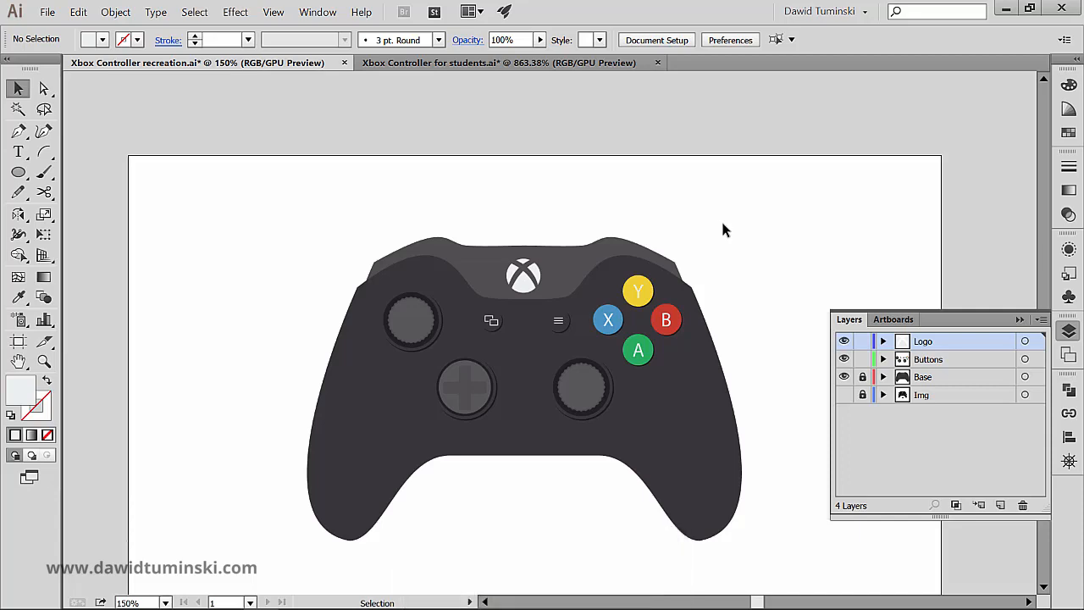
{"action": "left_click_drag", "start_coordinate": [686, 226], "coordinate": [650, 198]}
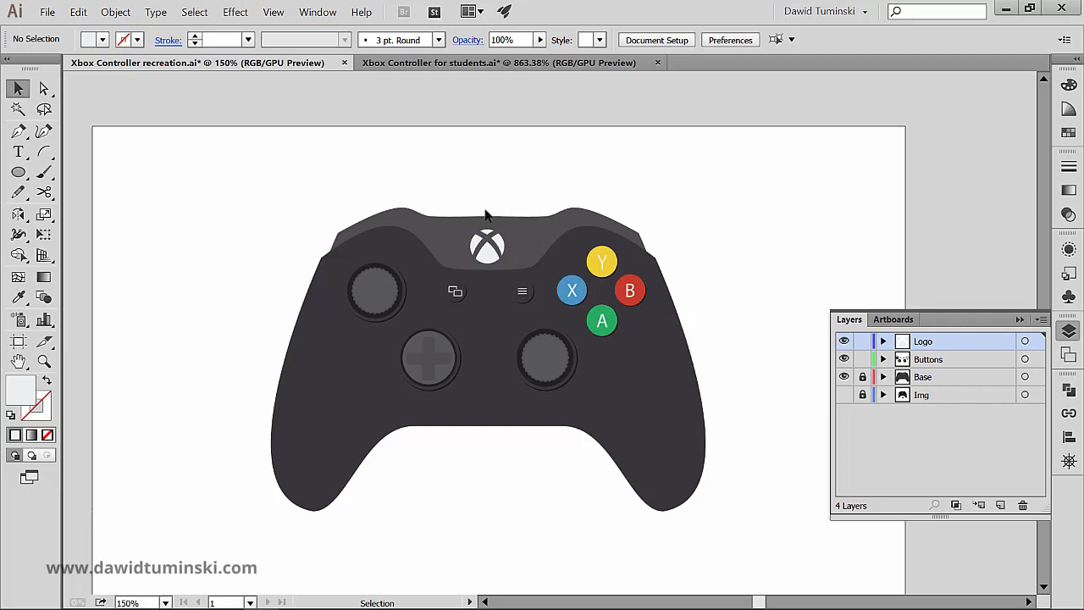
{"action": "scroll", "coordinate": [666, 191], "scroll_direction": "down", "scroll_amount": 2}
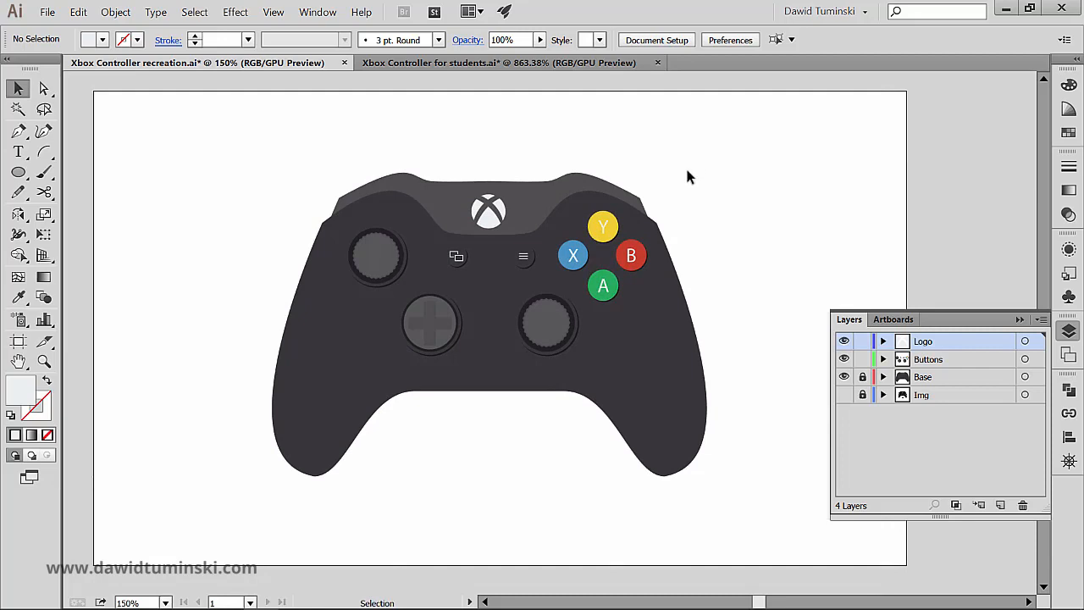
Step: Compare against the finished controller in Xbox Controller for students.ai and return to Xbox Controller recreation.ai
{"action": "left_click", "coordinate": [487, 63]}
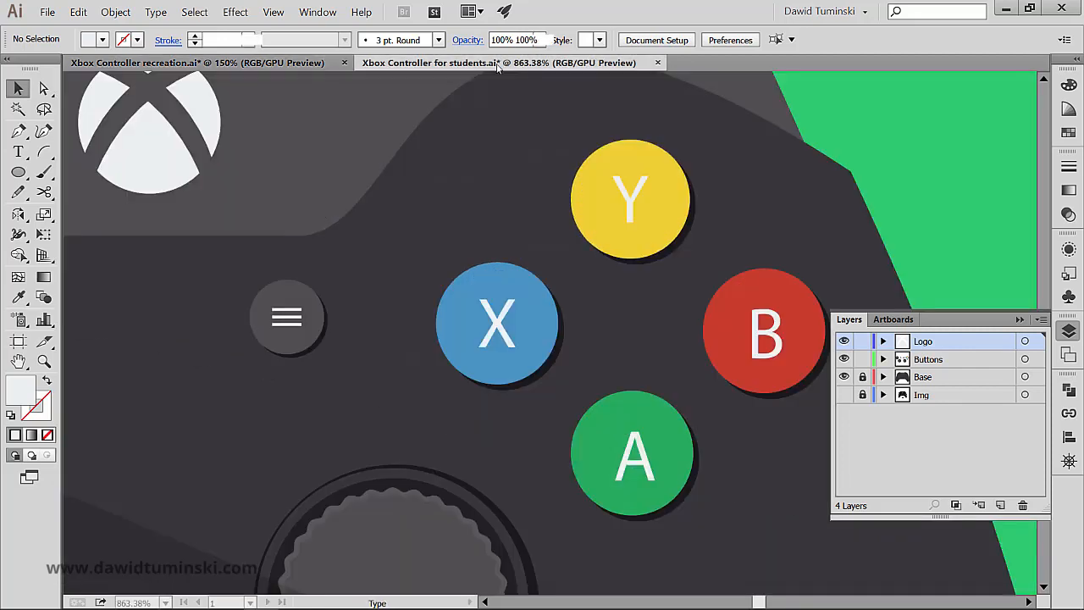
{"action": "key", "text": "ctrl+0"}
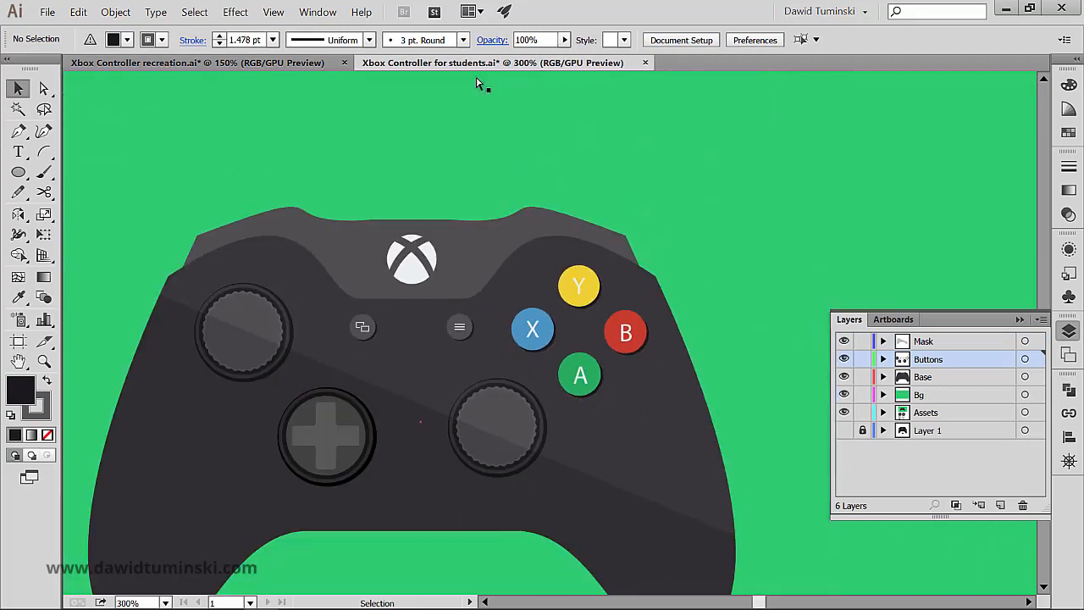
{"action": "key", "text": "ctrl+equal"}
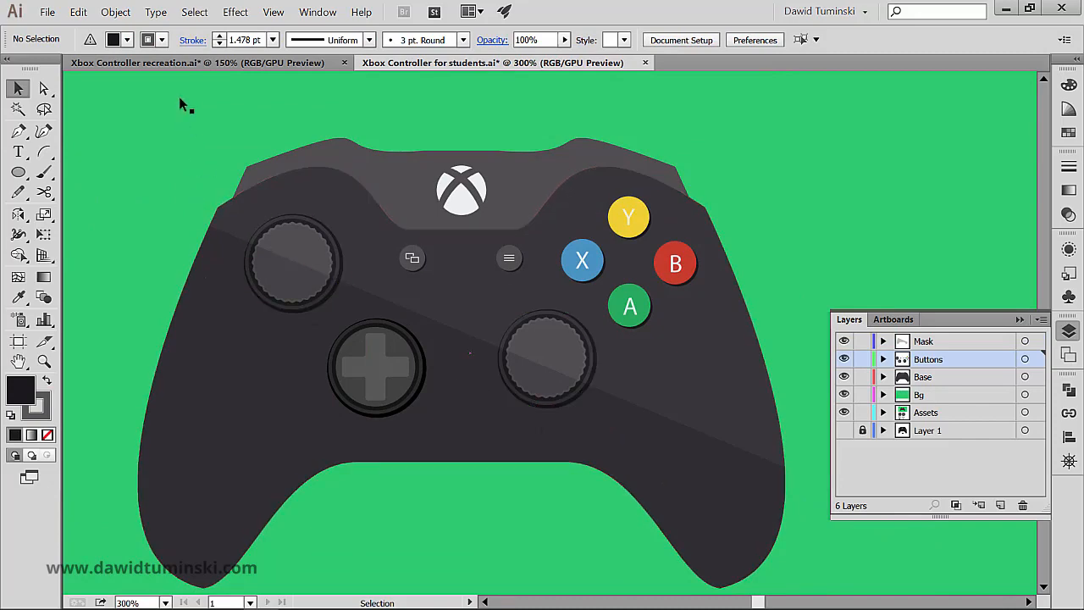
{"action": "left_click", "coordinate": [216, 63]}
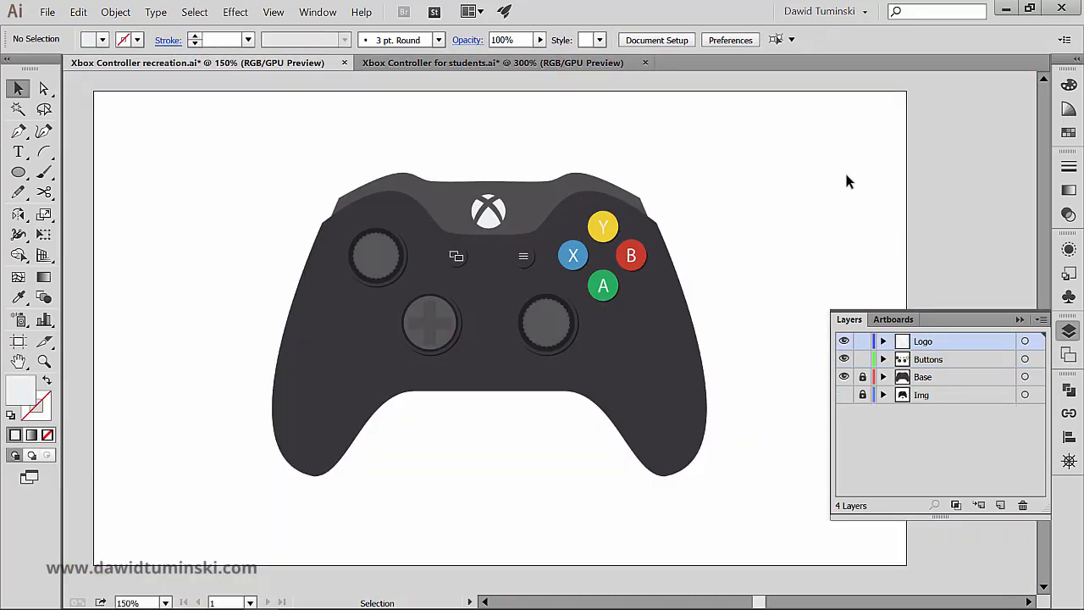